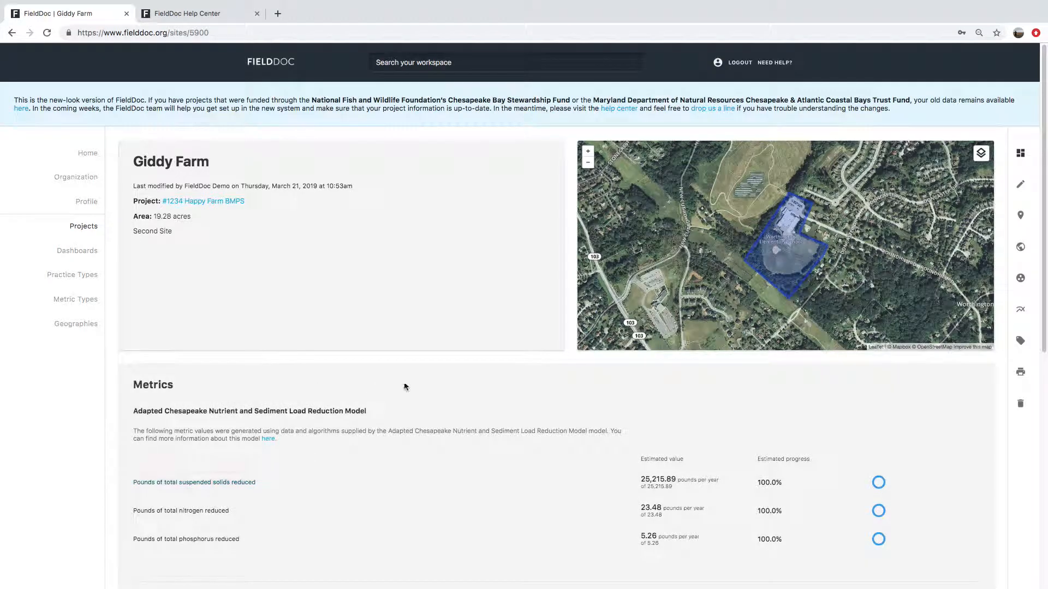
Step: Add a new practice to the Giddy Farm site
scroll(1045, 194, "down", 1)
left_click_drag(1045, 194, 1044, 290)
right_click(1043, 281)
left_click(1031, 358)
scroll(584, 510, "up", 4)
scroll(583, 511, "down", 8)
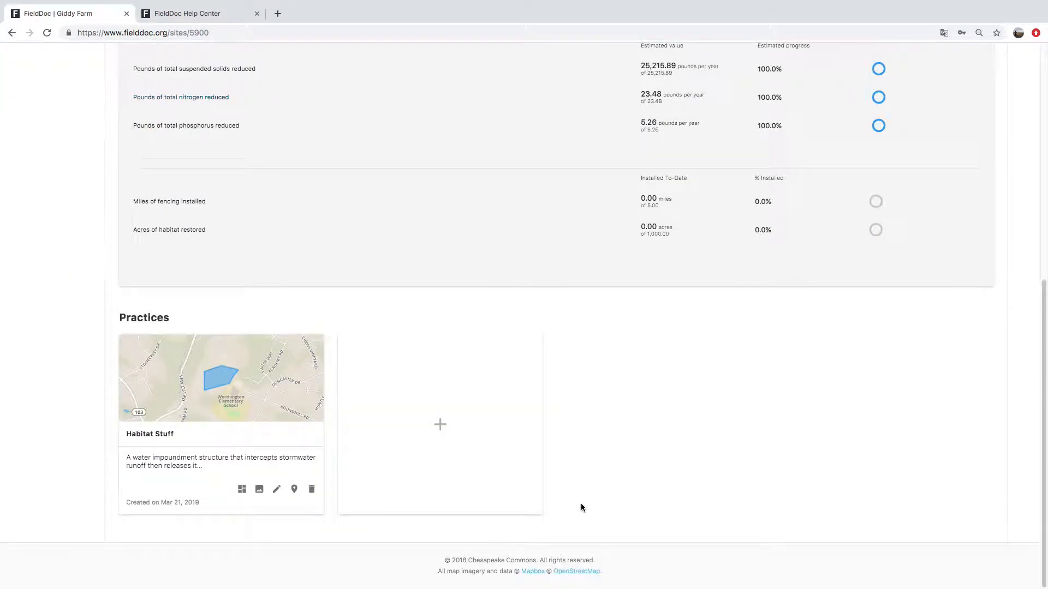
left_click(440, 425)
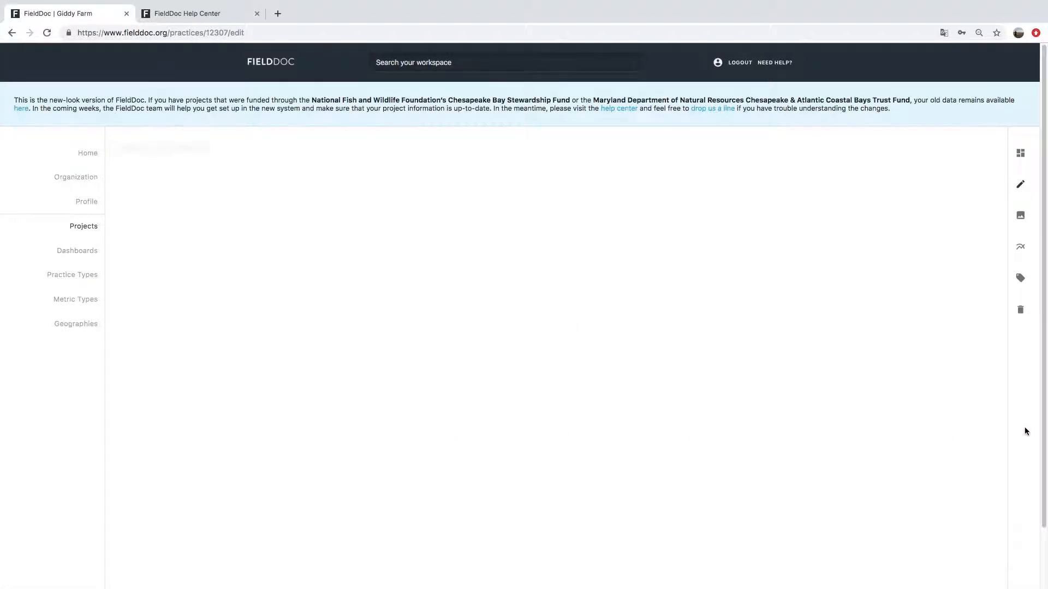
Step: Name the new practice "Streambank" and leave its description empty
left_click(460, 231)
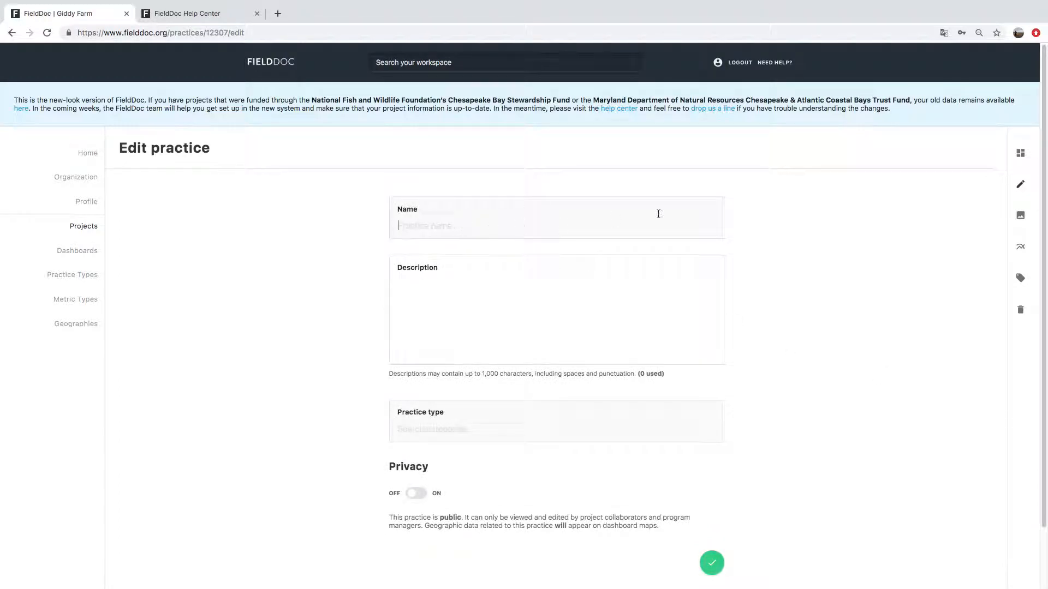
type("Streambank")
key("Tab")
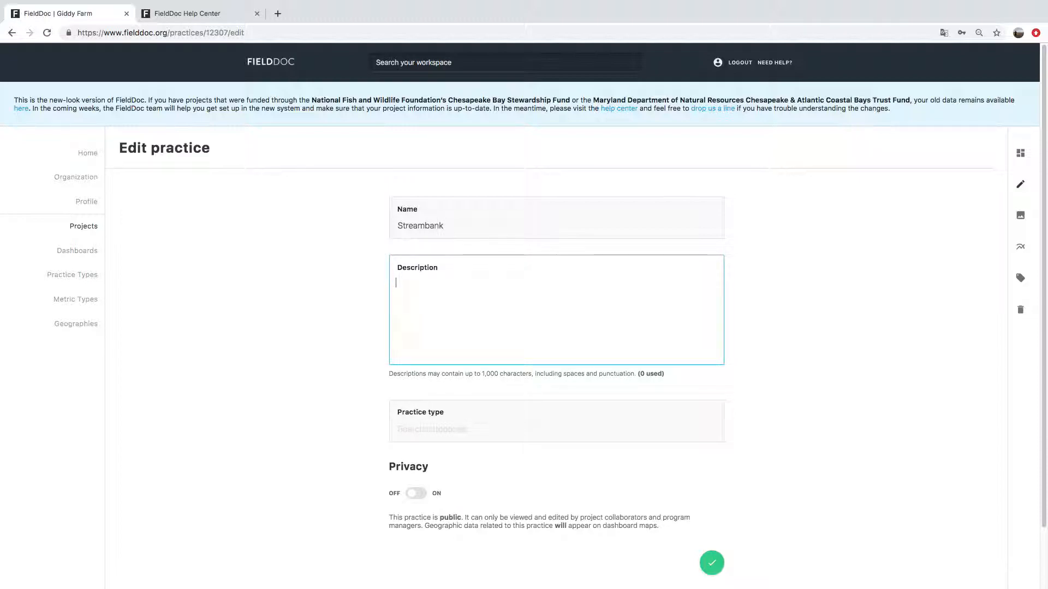
Step: Search the practice types for "protocols" and look through the stream restoration options
left_click(518, 425)
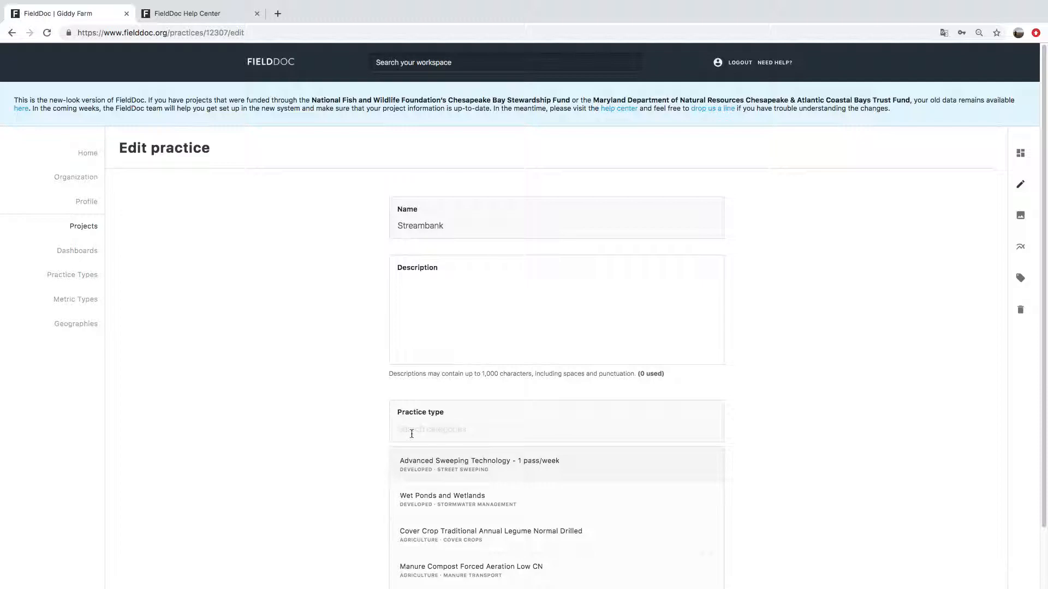
type("prot")
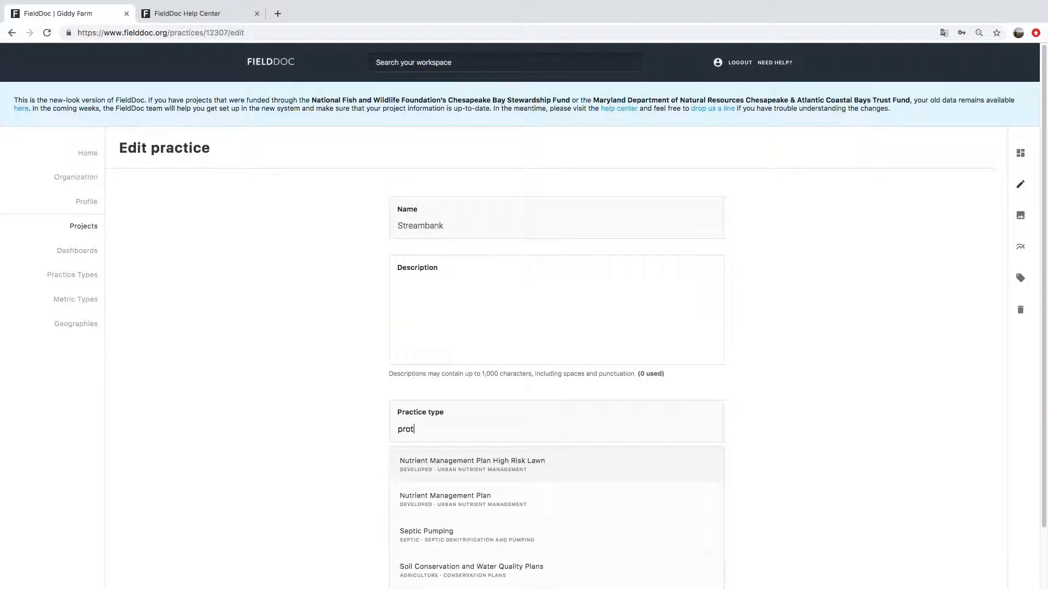
type("oc")
key("Down")
key("Down")
key("Down")
key("Down")
key("Down")
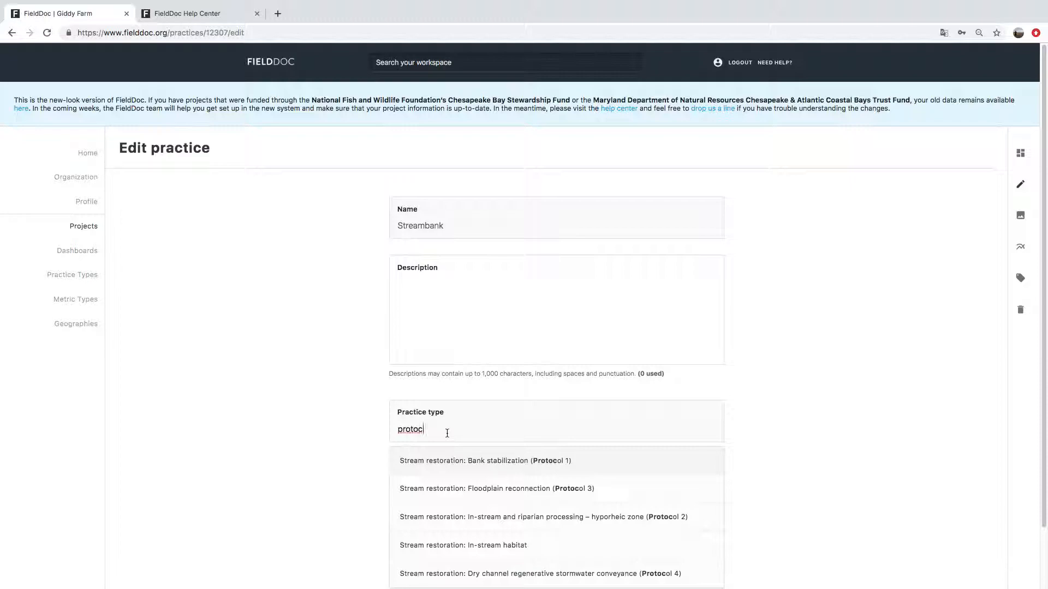
type("ols")
Step: Search for "bank sta" instead and set the practice type to "Stream restoration: Bank stabilization (Protocol 1)"
key("BackSpace")
key("BackSpace")
key("BackSpace")
key("BackSpace")
key("BackSpace")
key("BackSpace")
key("BackSpace")
key("BackSpace")
key("BackSpace")
type("bank sta")
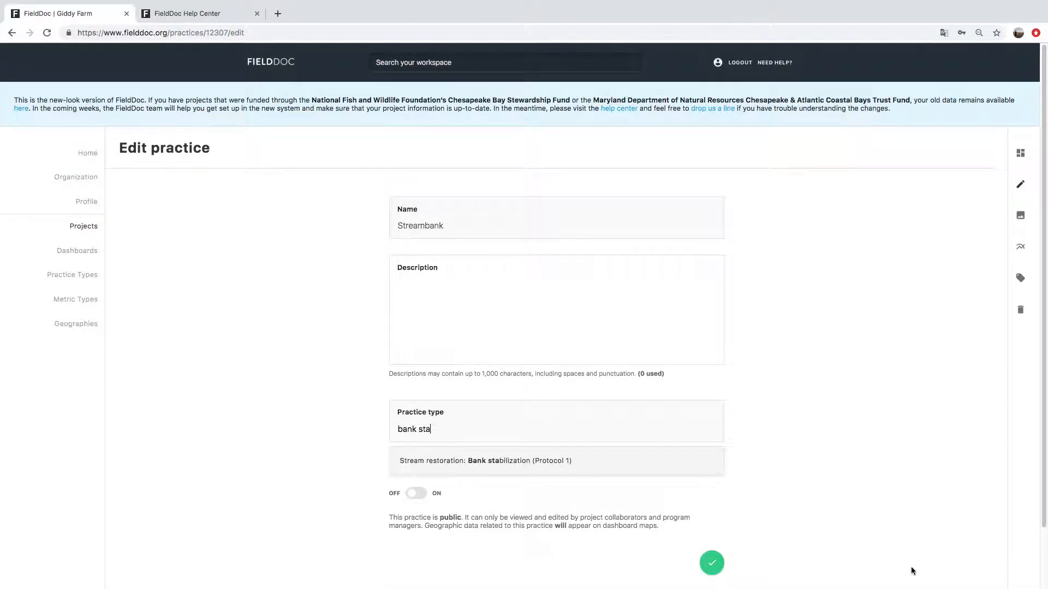
left_click(462, 462)
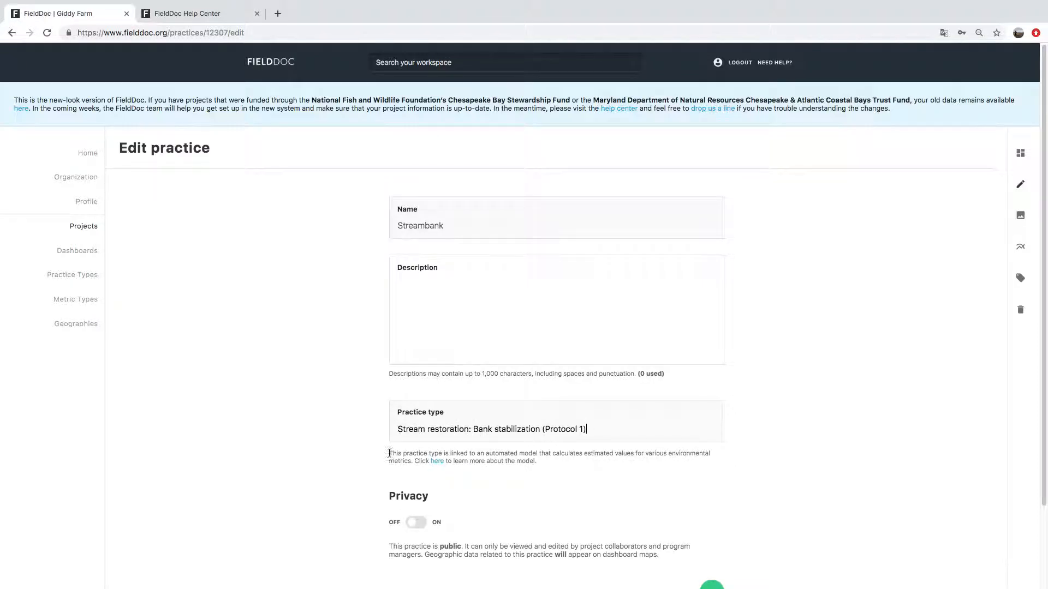
Step: View the information page of the automated model linked to this practice type in a separate tab, and return to the practice form
left_click_drag(389, 453, 536, 463)
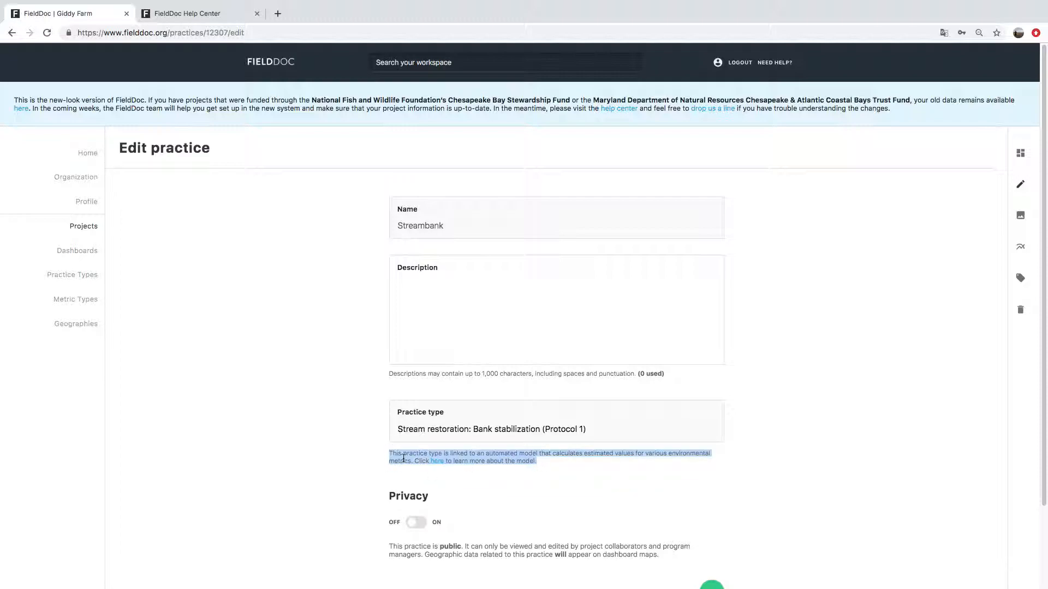
left_click(400, 435)
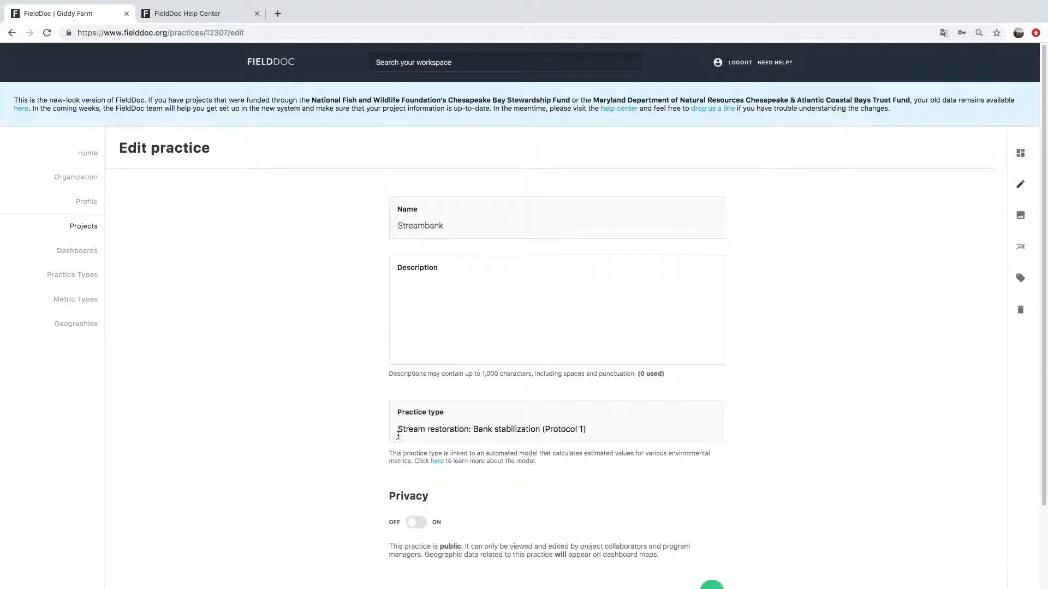
right_click(435, 464)
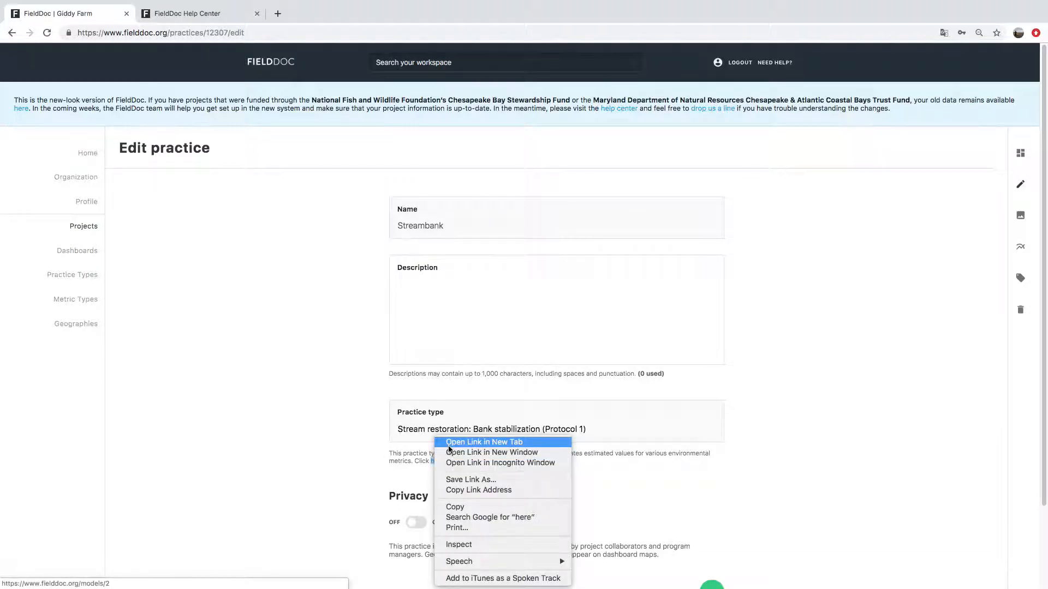
left_click(450, 441)
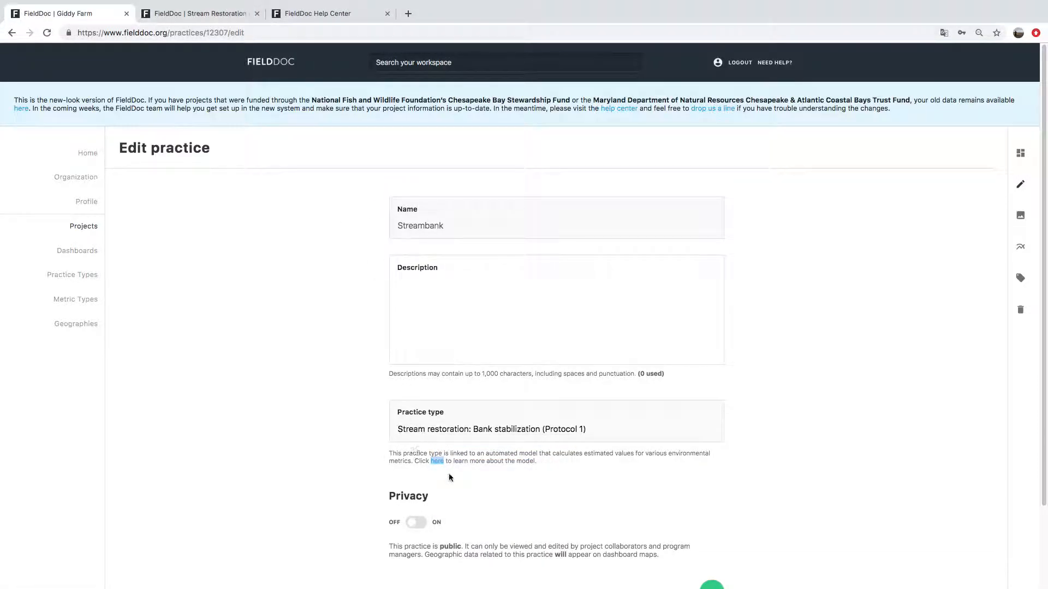
left_click(200, 13)
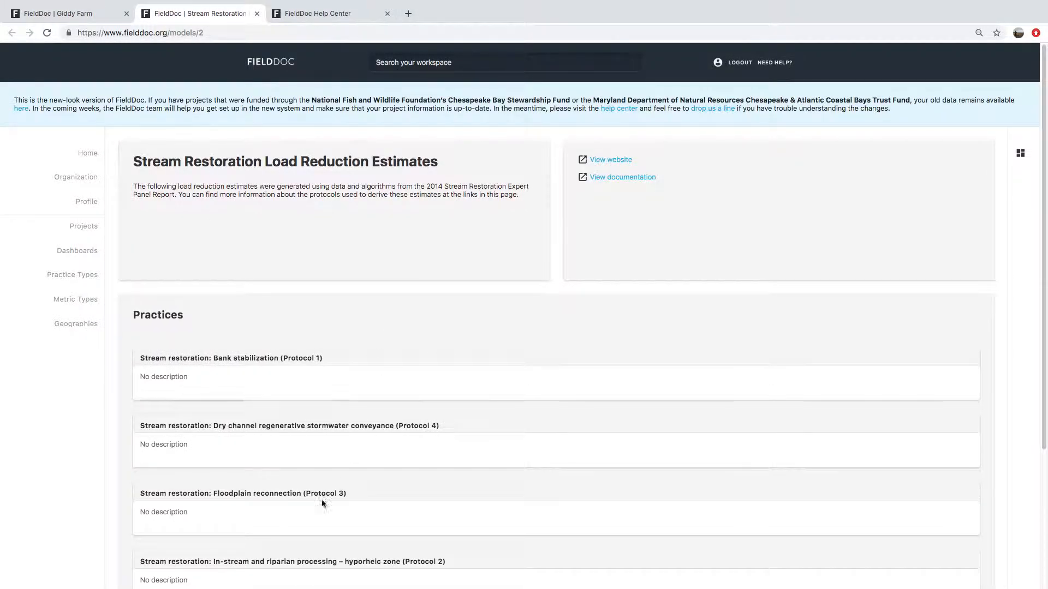
left_click(60, 17)
Step: Save the Streambank practice with privacy off and open its location for editing
scroll(449, 423, "down", 2)
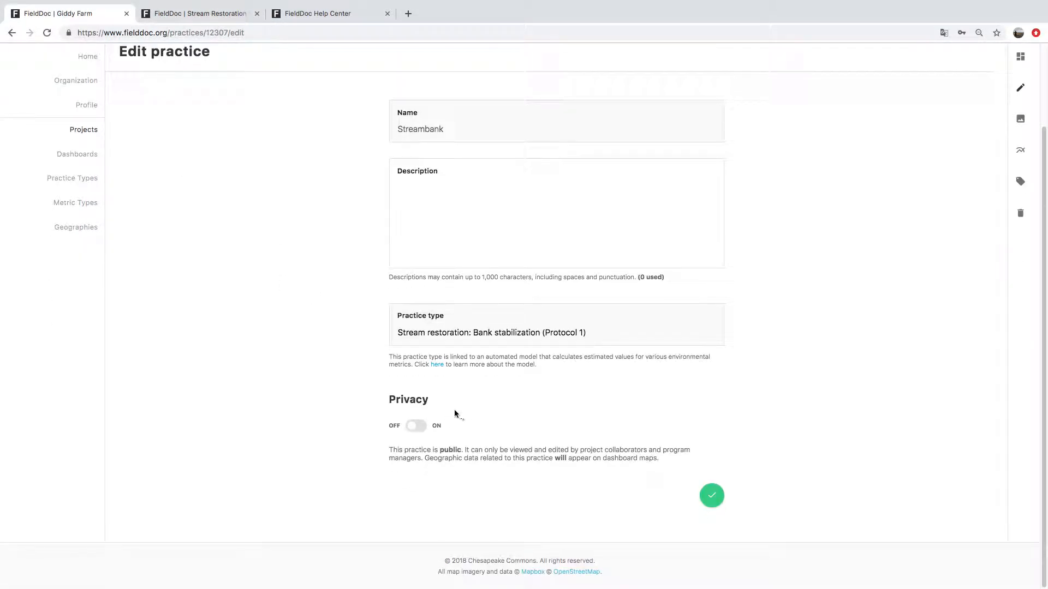
left_click(719, 500)
left_click(1021, 119)
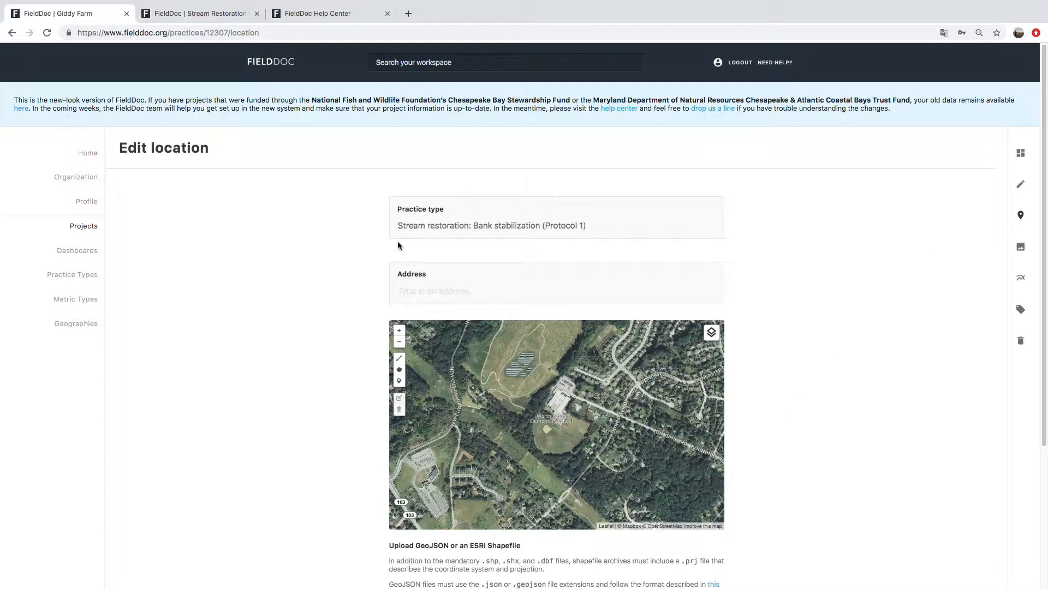
Step: Draw a four-sided polygon over the grassy clearing southwest of the school on the satellite map and save the practice location
scroll(871, 318, "down", 1)
scroll(871, 322, "down", 1)
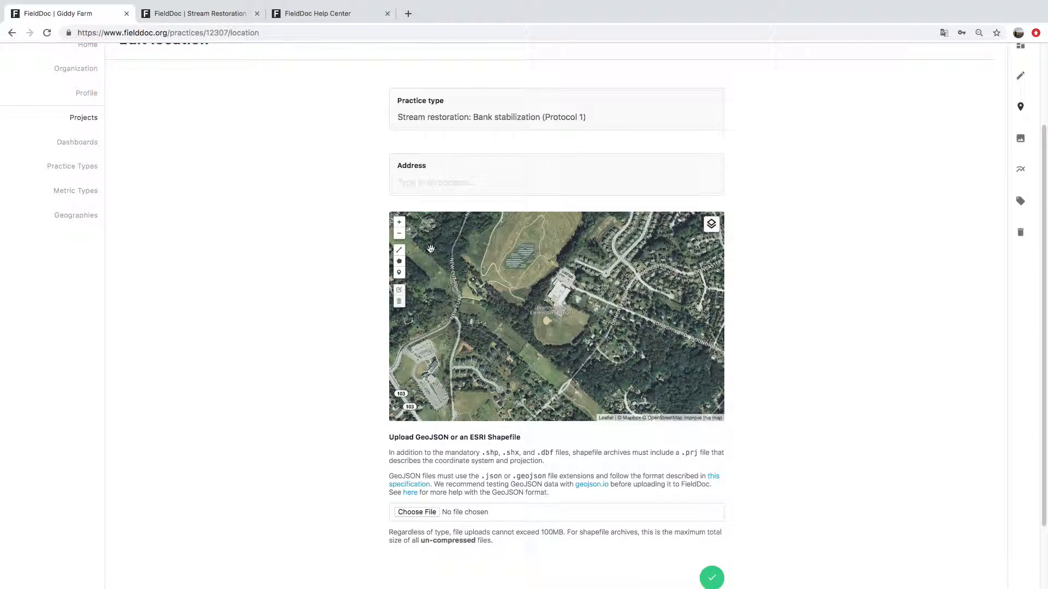
left_click(398, 263)
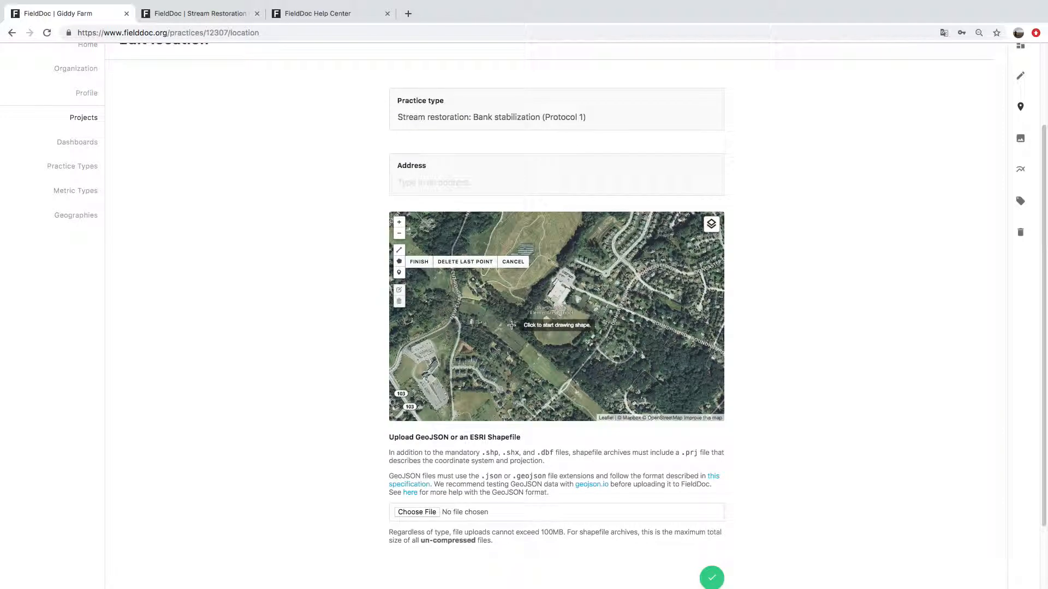
left_click(496, 335)
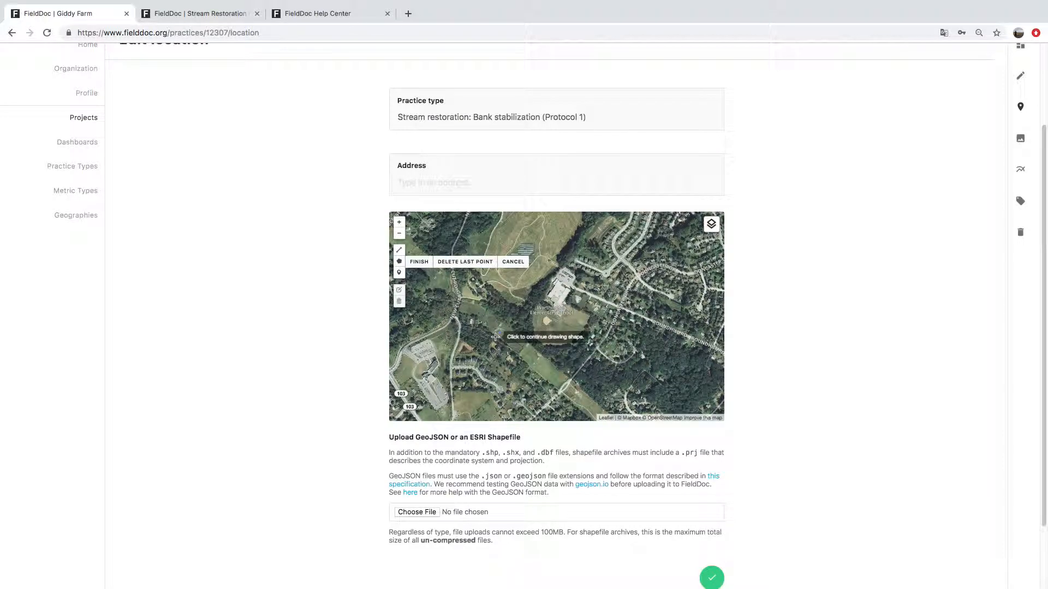
scroll(495, 337, "up", 2)
left_click(633, 403)
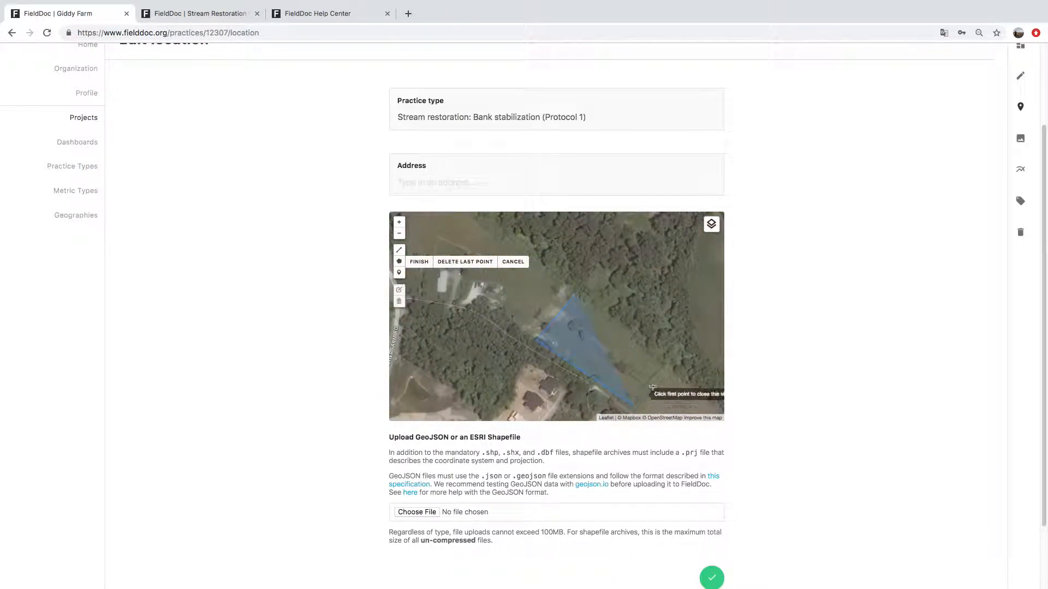
left_click(663, 366)
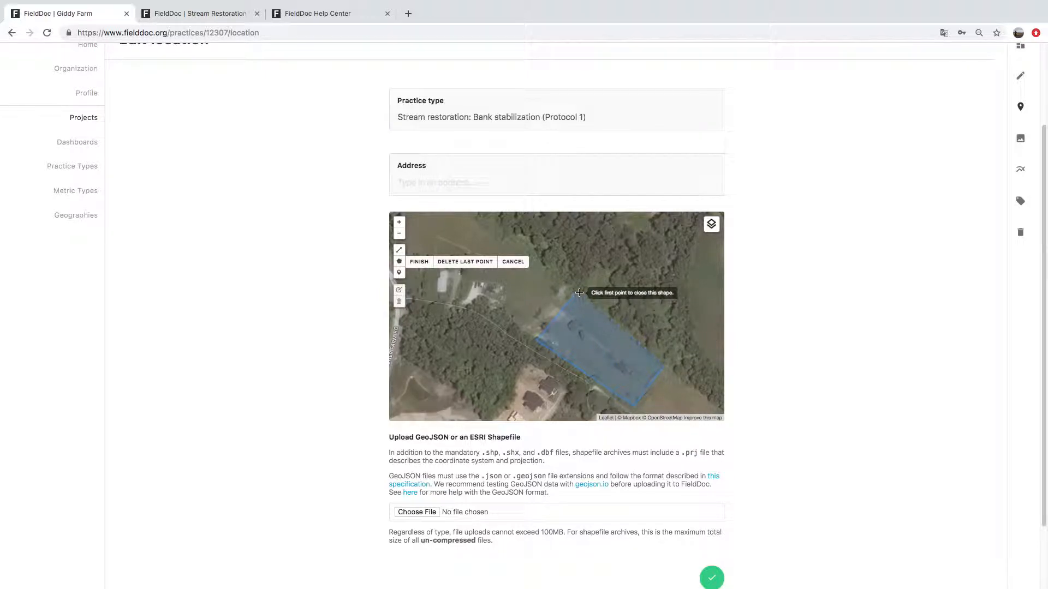
left_click(416, 263)
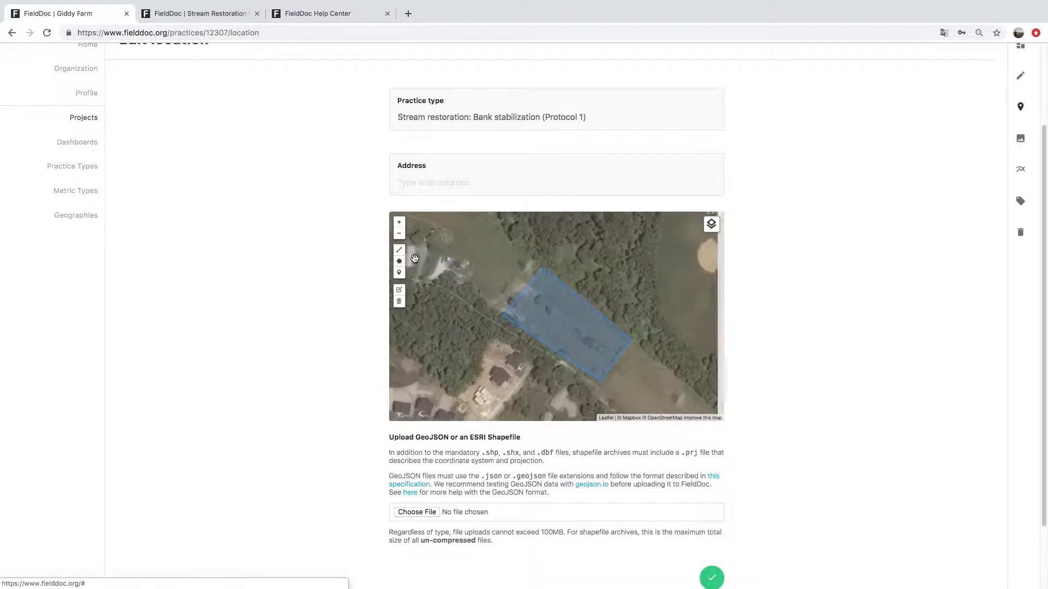
scroll(775, 388, "down", 2)
left_click(712, 497)
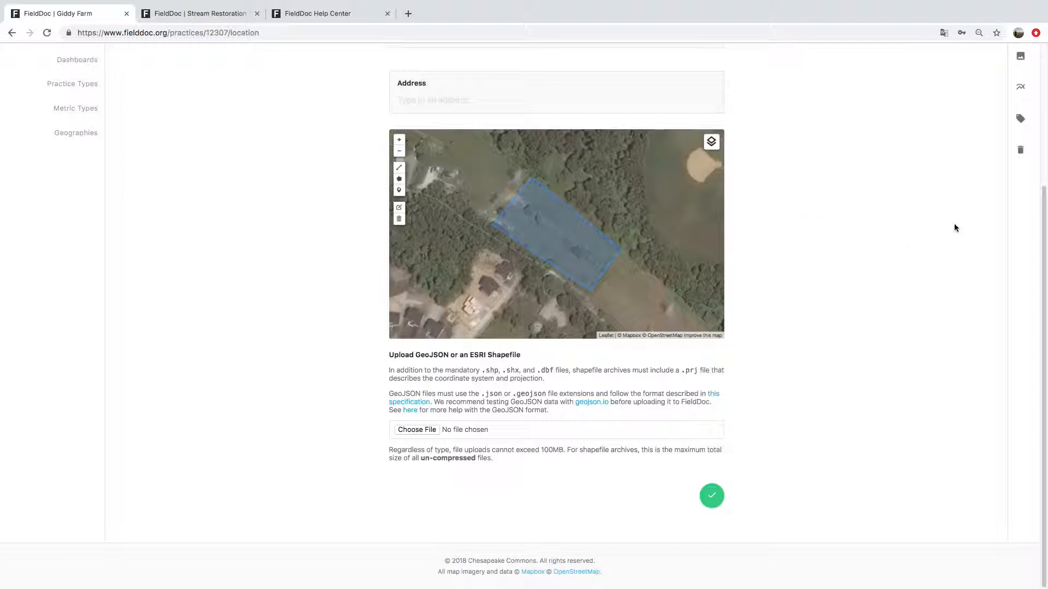
Step: Open the Streambank practice's targets and go from its modeled metrics to the model inputs form
scroll(997, 194, "up", 4)
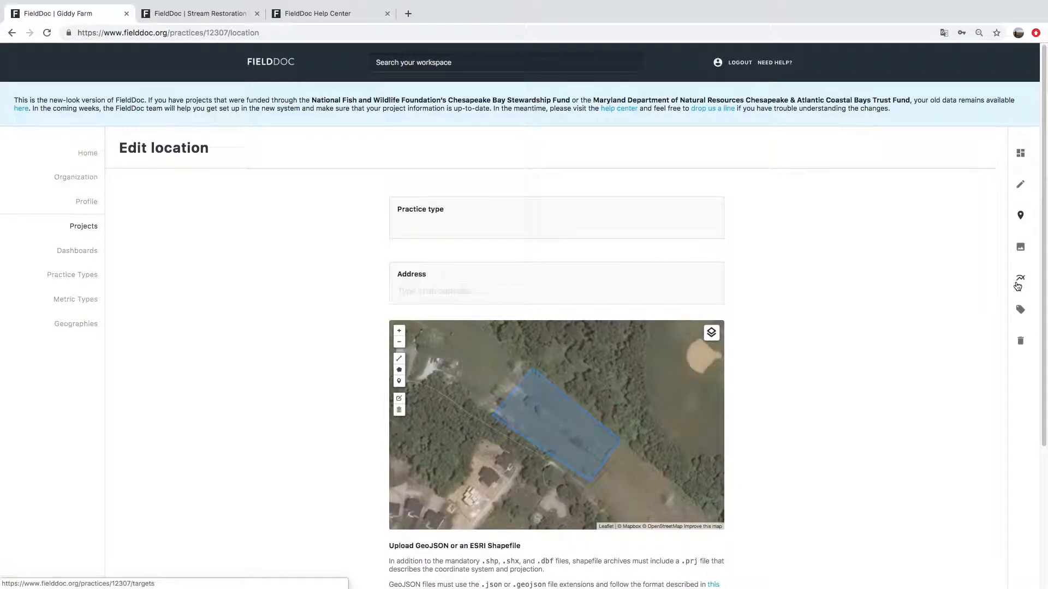
left_click(1019, 283)
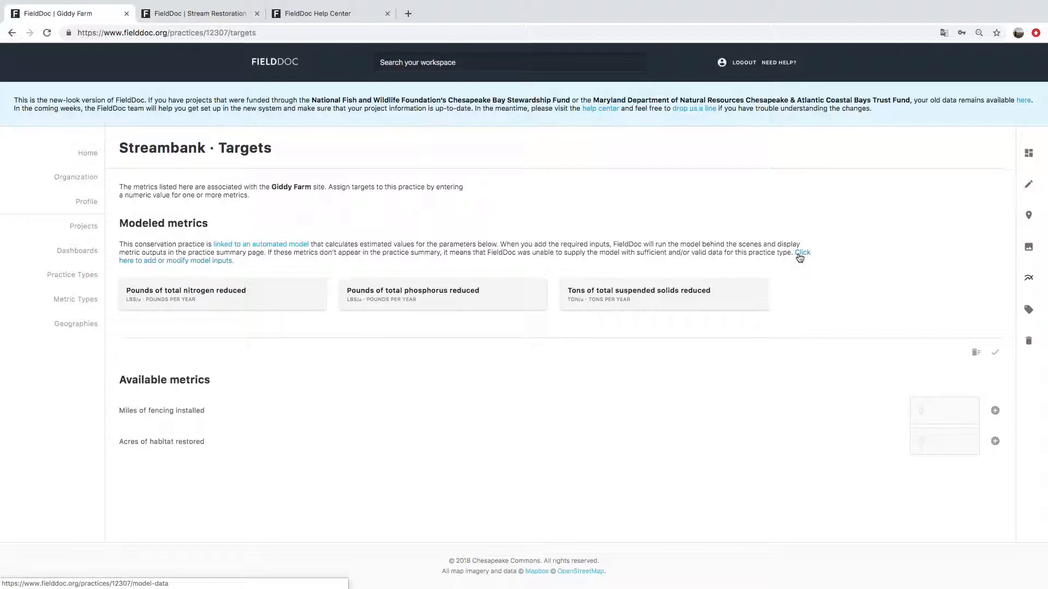
left_click_drag(789, 253, 391, 273)
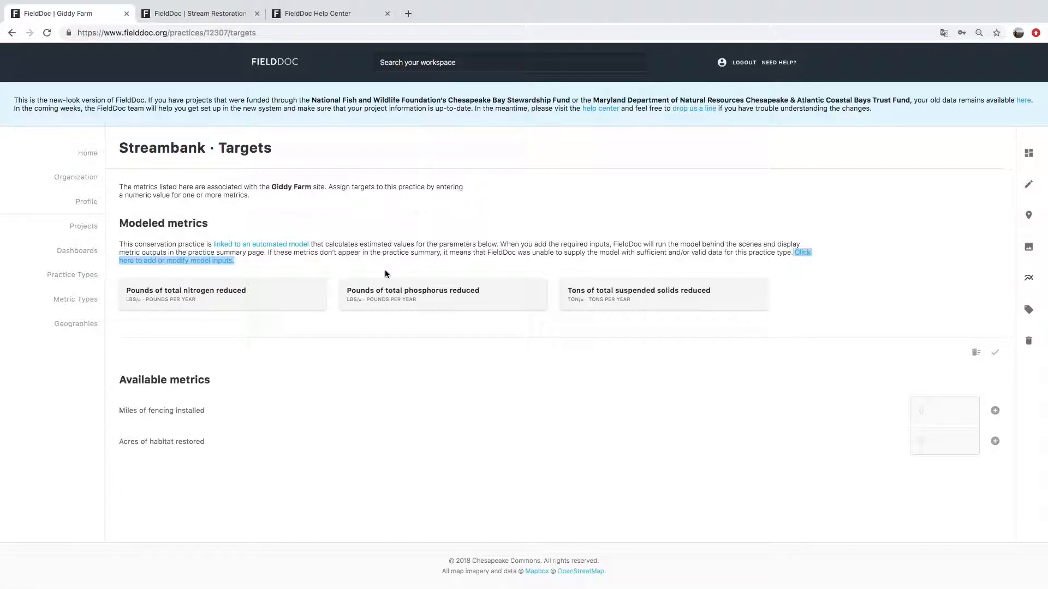
left_click(818, 257)
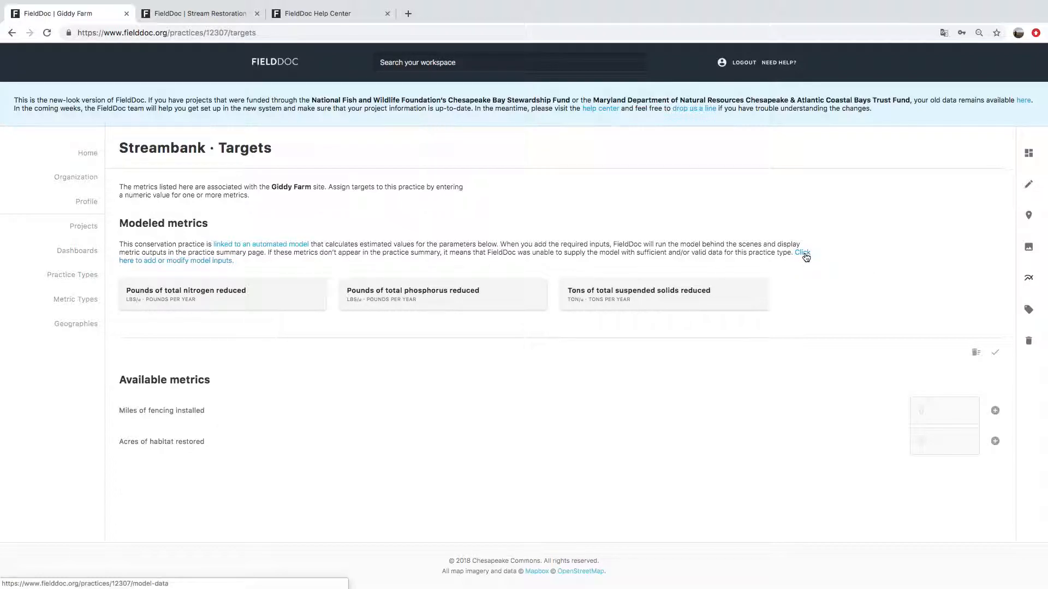
left_click(805, 253)
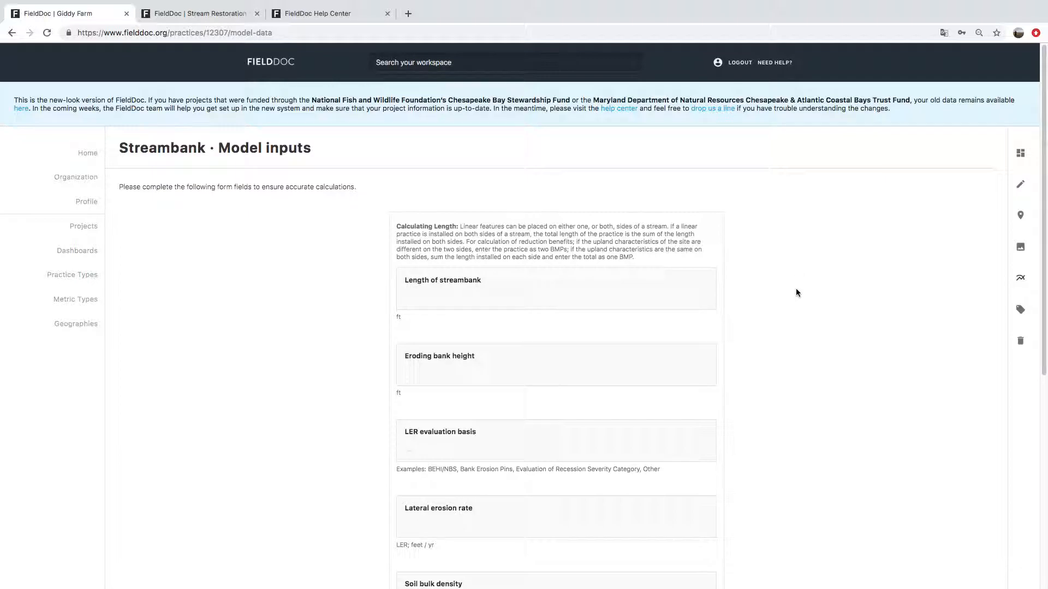
Step: Set the length of streambank to 50 ft and the eroding bank height to 5 ft
scroll(808, 336, "down", 5)
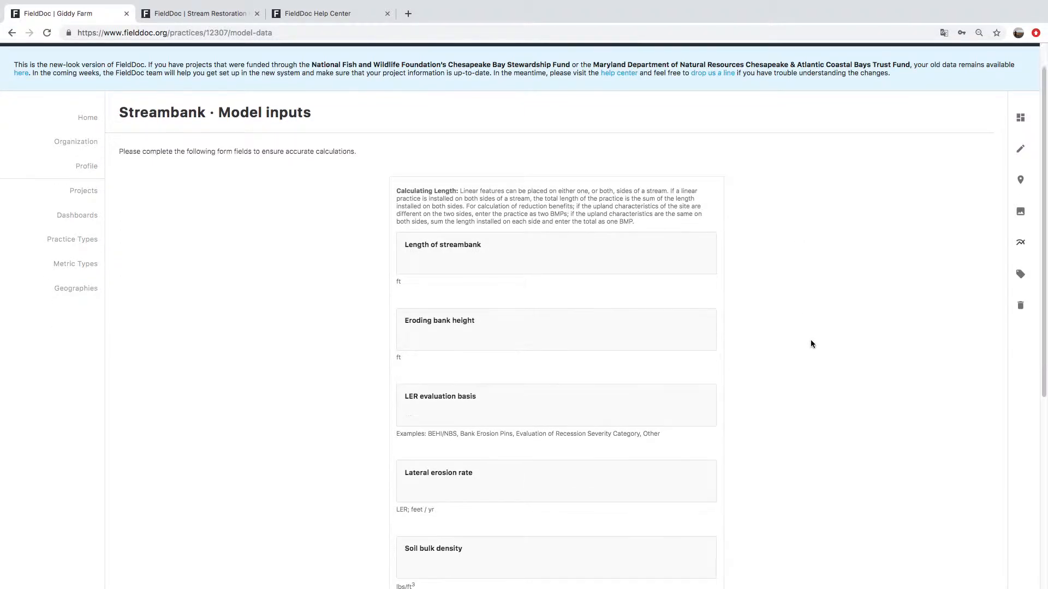
scroll(811, 344, "down", 6)
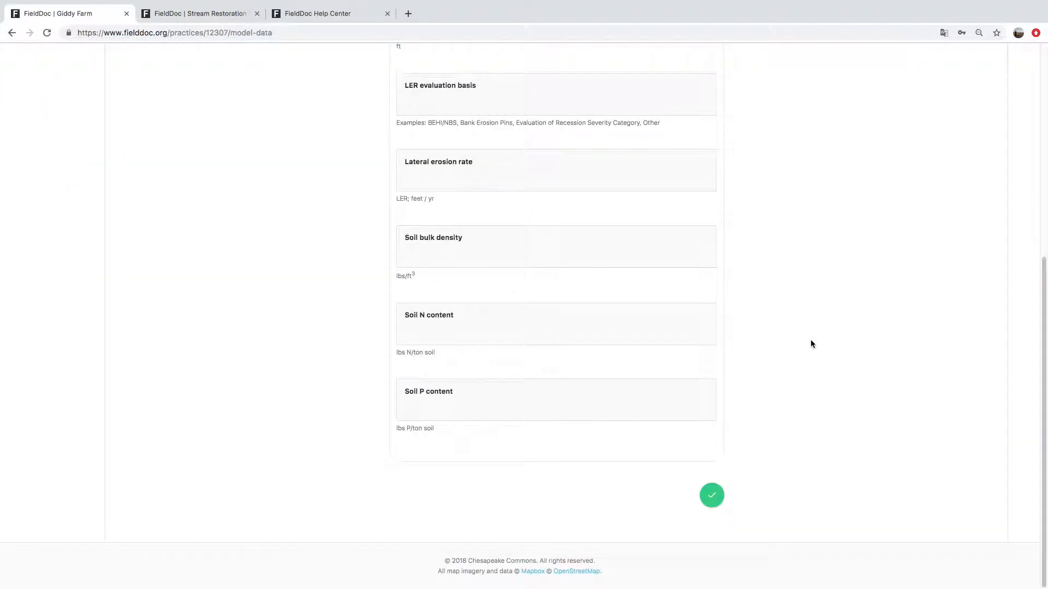
scroll(809, 339, "up", 11)
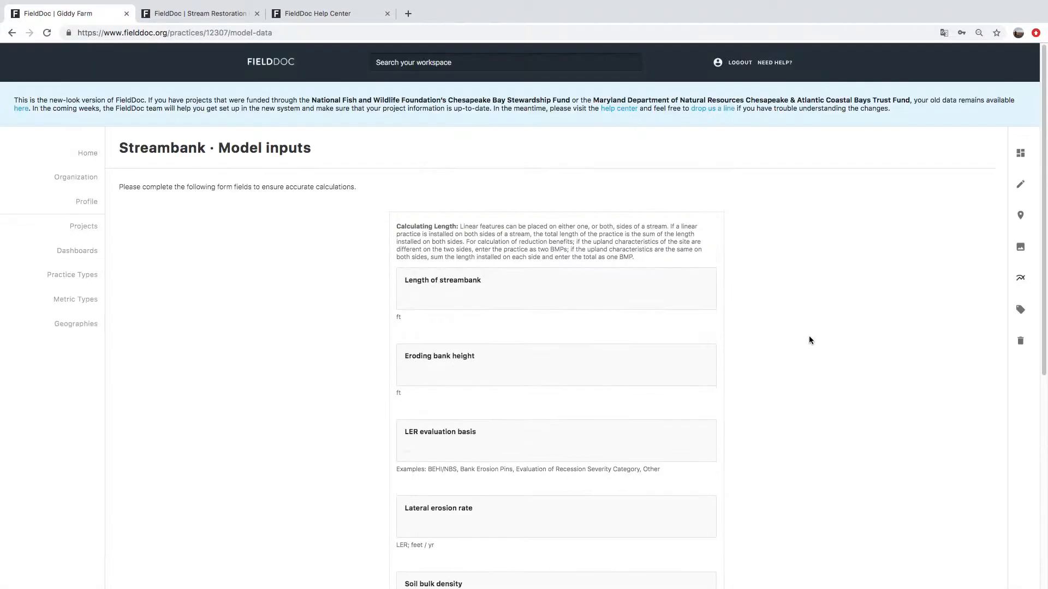
left_click(672, 298)
type("-2")
left_click_drag(608, 290, 375, 297)
key("BackSpace")
type("50")
key("Tab")
type("5")
key("Tab")
Step: Set LER evaluation basis to 10, lateral erosion rate 5, soil bulk density 200, soil N content 10 and soil P content 20, and save
scroll(524, 316, "down", 3)
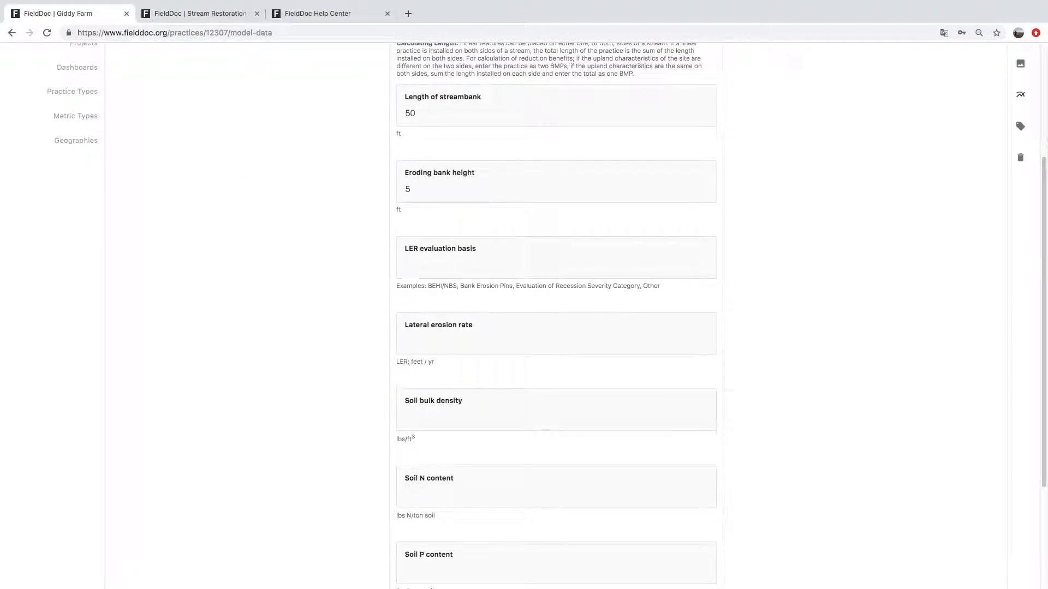
type("10")
key("Tab")
type("5200")
key("Tab")
type("10")
key("Tab")
scroll(556, 327, "down", 3)
type("20")
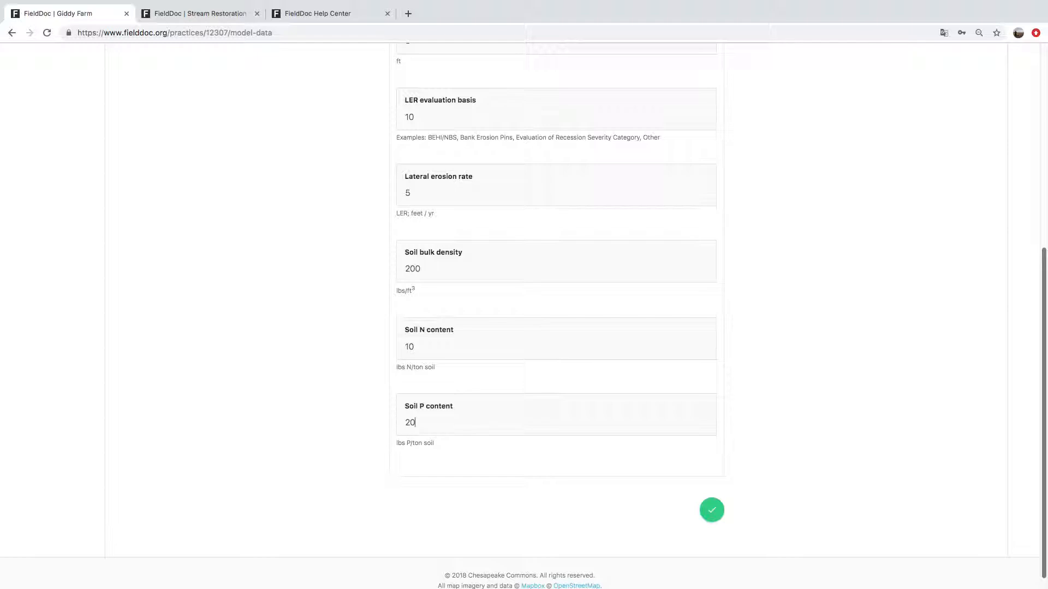
left_click(721, 510)
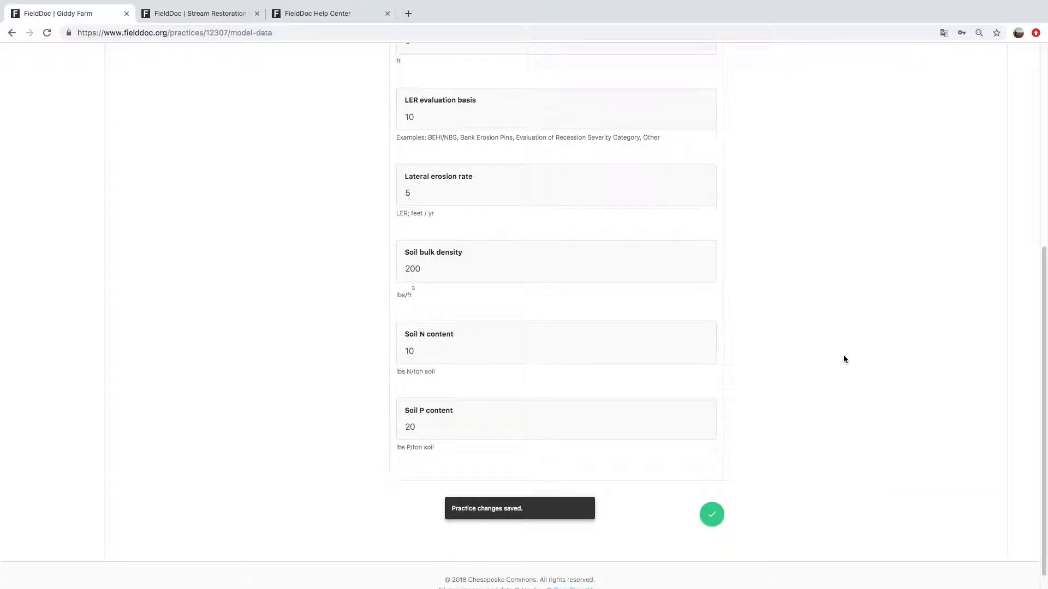
scroll(820, 344, "up", 7)
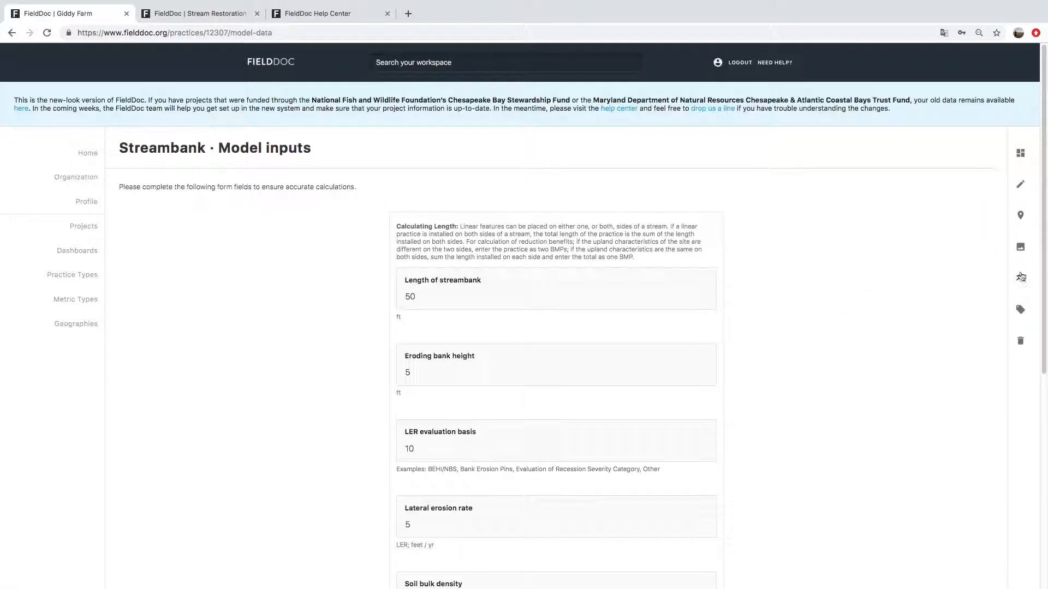
Step: Open the Streambank practice's targets and review its modeled metrics, active targets and available metrics
left_click(1020, 279)
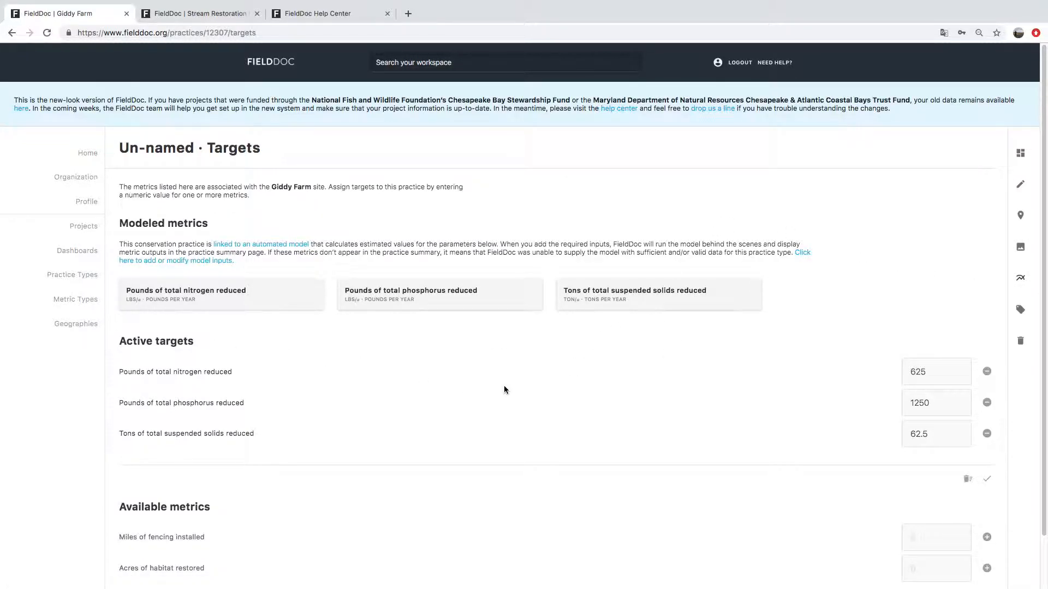
scroll(504, 390, "down", 2)
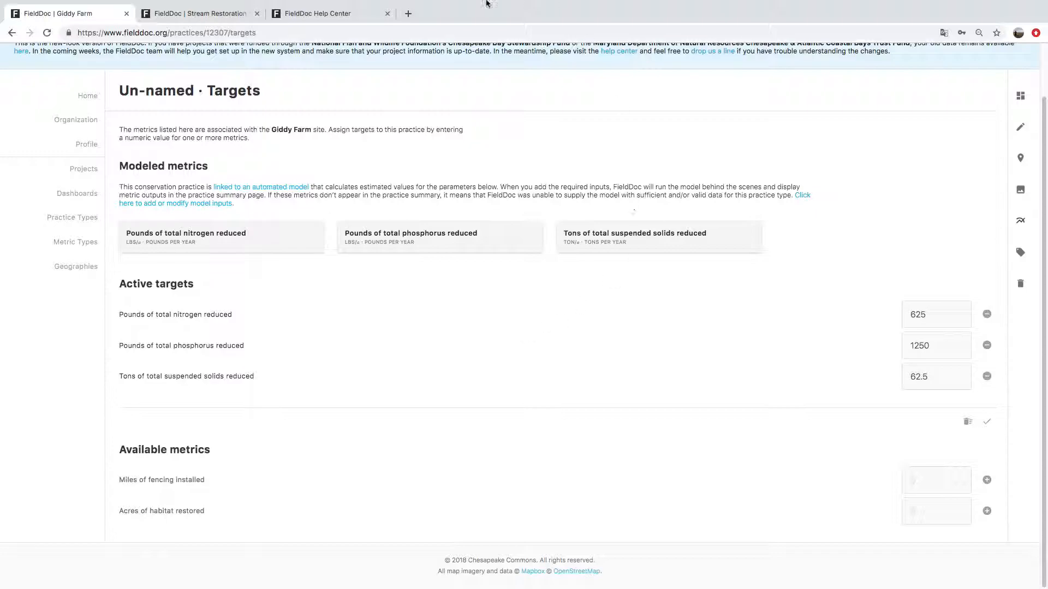
scroll(337, 143, "up", 2)
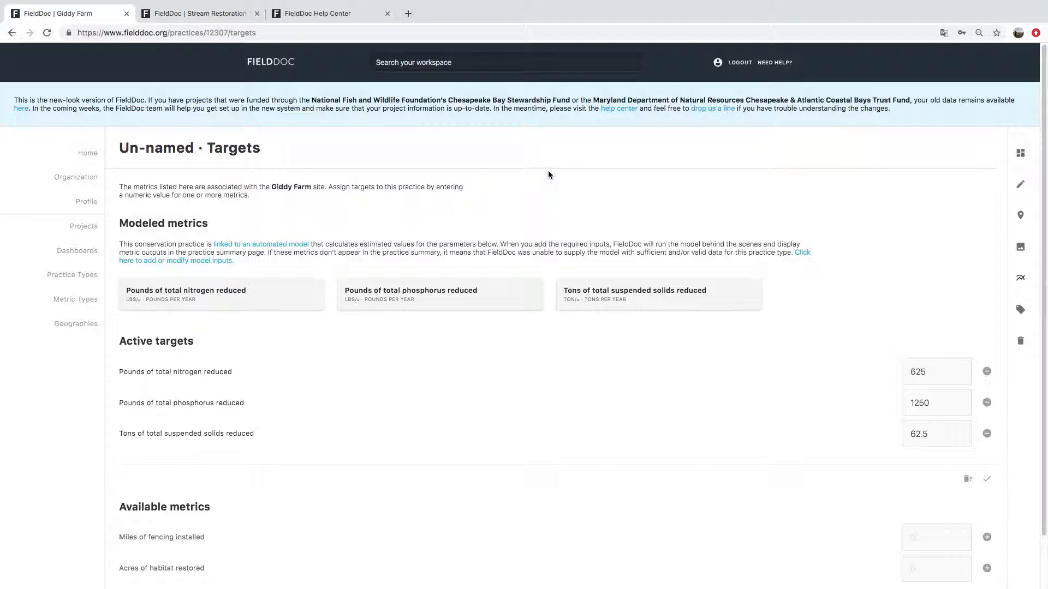
Step: Examine the Stream Restoration Load Reduction Estimates model page and its practices, and return to the Streambank targets
left_click(200, 13)
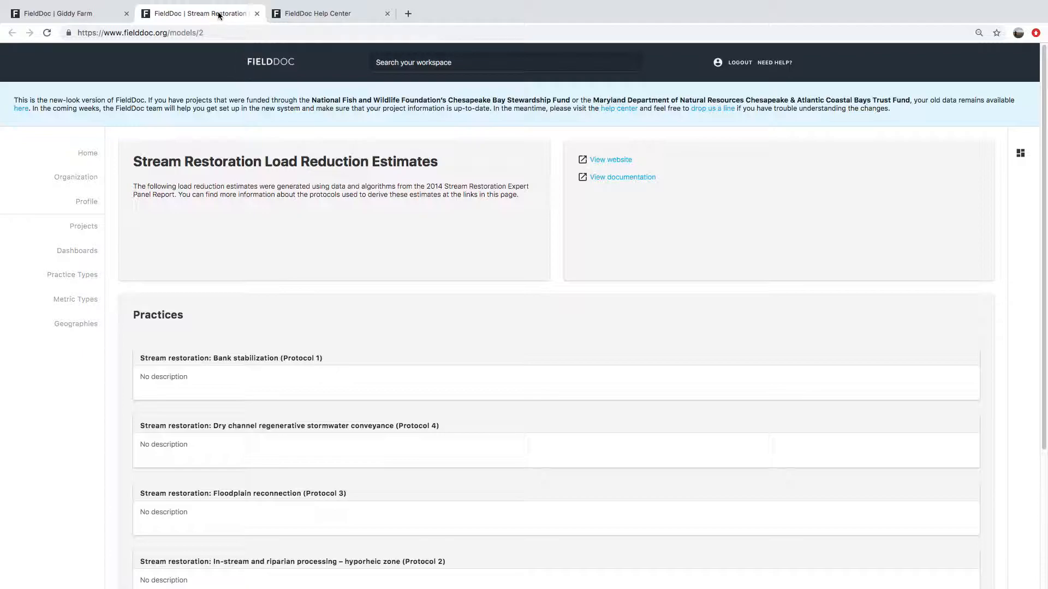
scroll(493, 364, "down", 3)
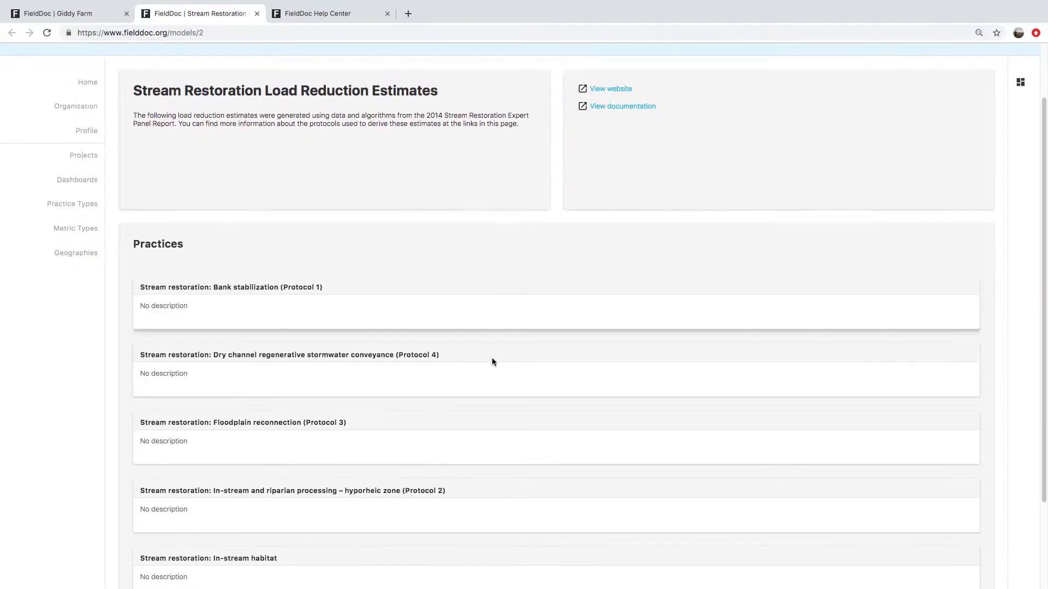
scroll(490, 358, "up", 3)
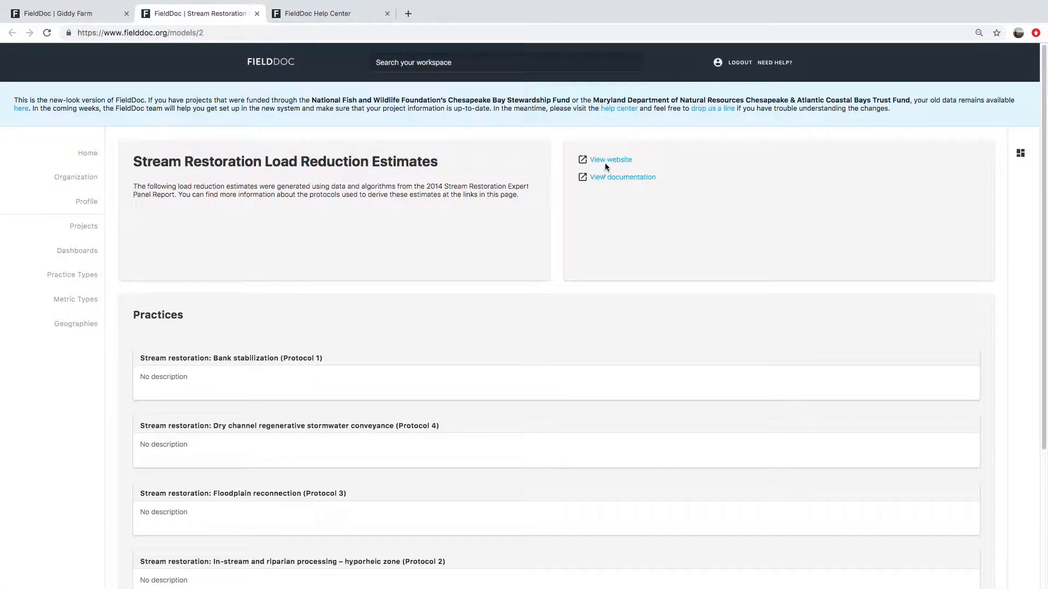
left_click(51, 19)
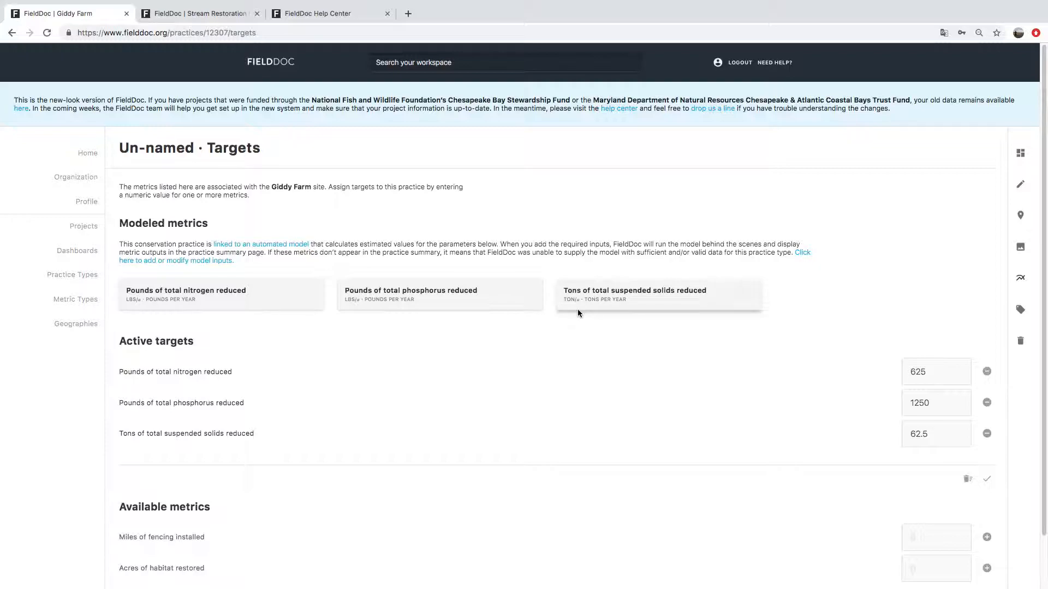
scroll(602, 359, "down", 1)
scroll(602, 359, "down", 2)
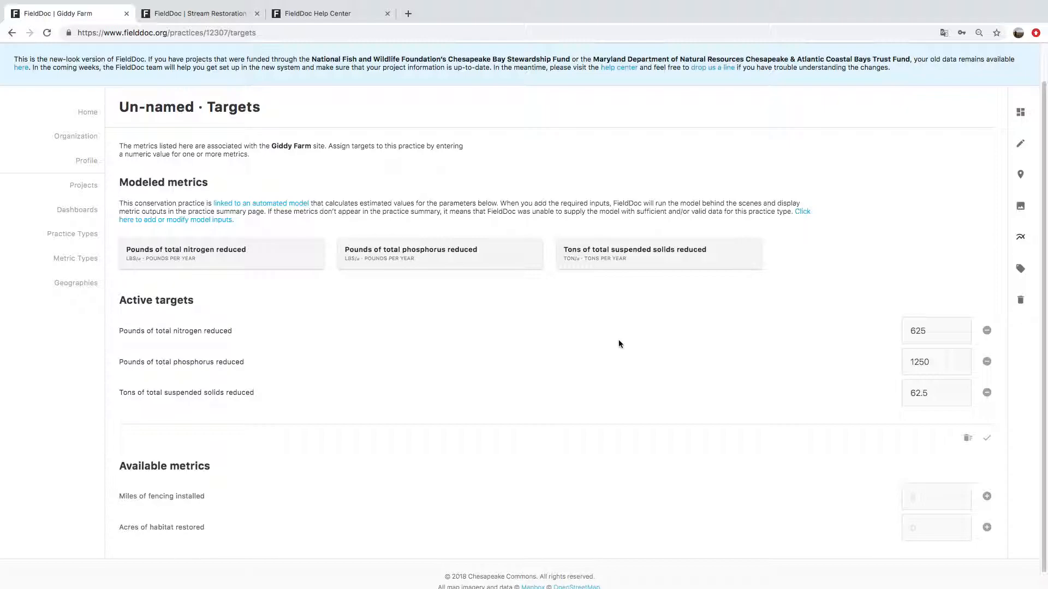
scroll(602, 218, "up", 2)
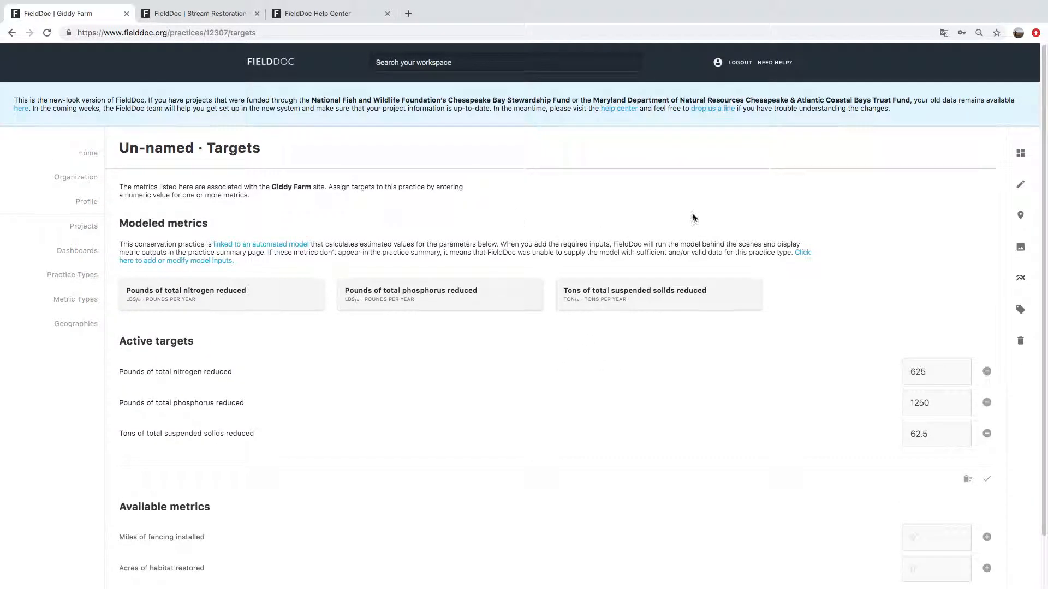
Step: Open the Streambank practice summary and examine its mapped area, load reduction metrics and reports section
left_click(1020, 153)
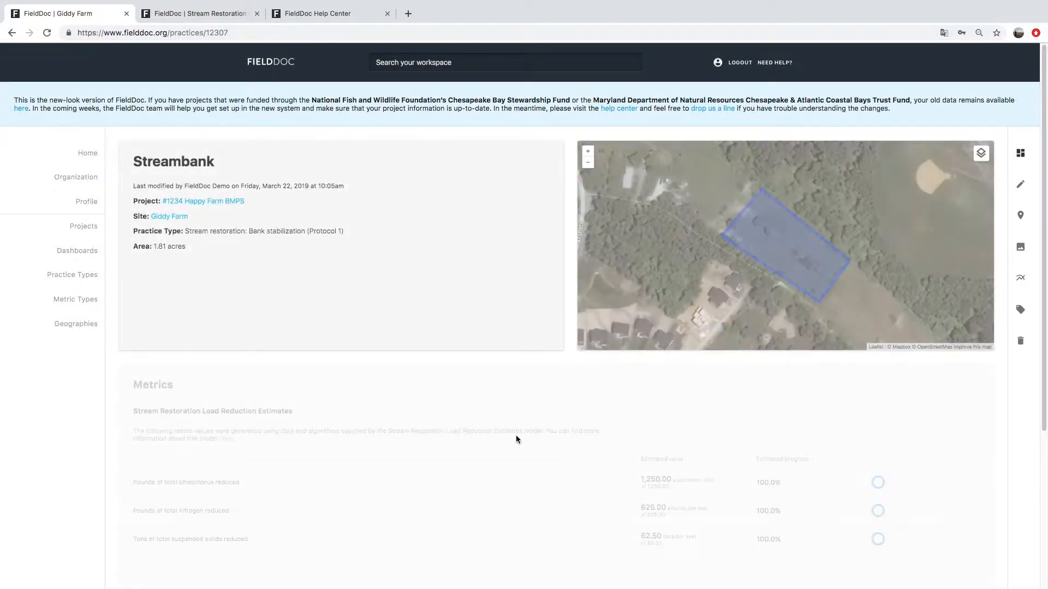
scroll(459, 444, "down", 5)
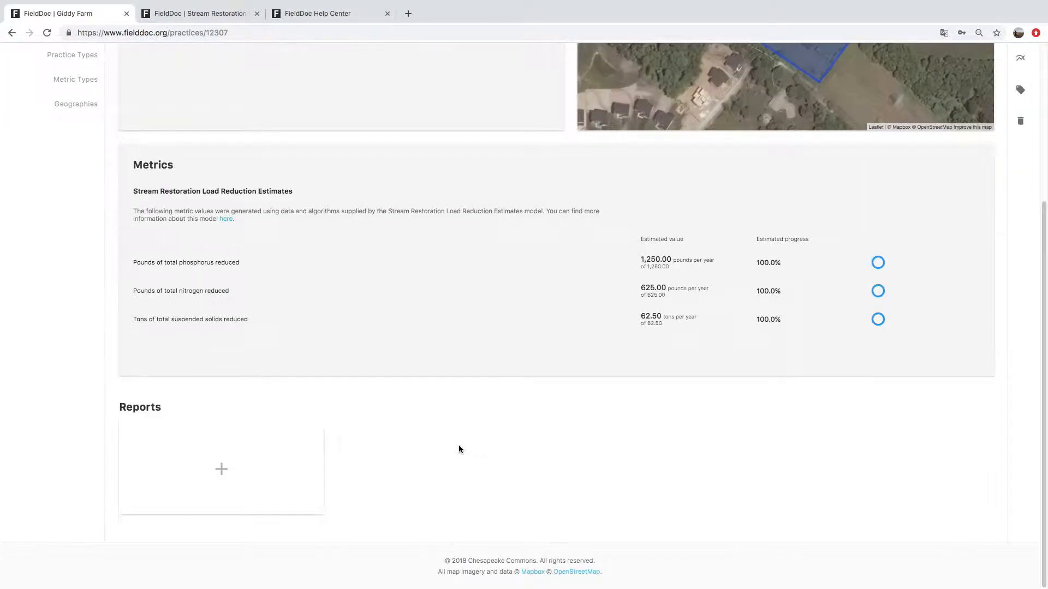
scroll(351, 410, "up", 5)
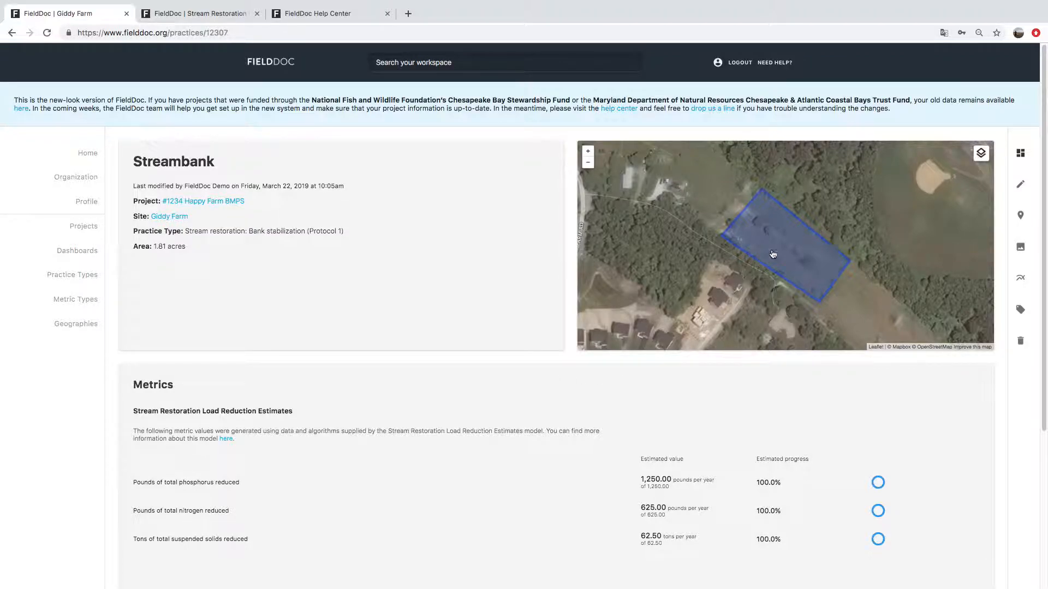
scroll(603, 402, "down", 3)
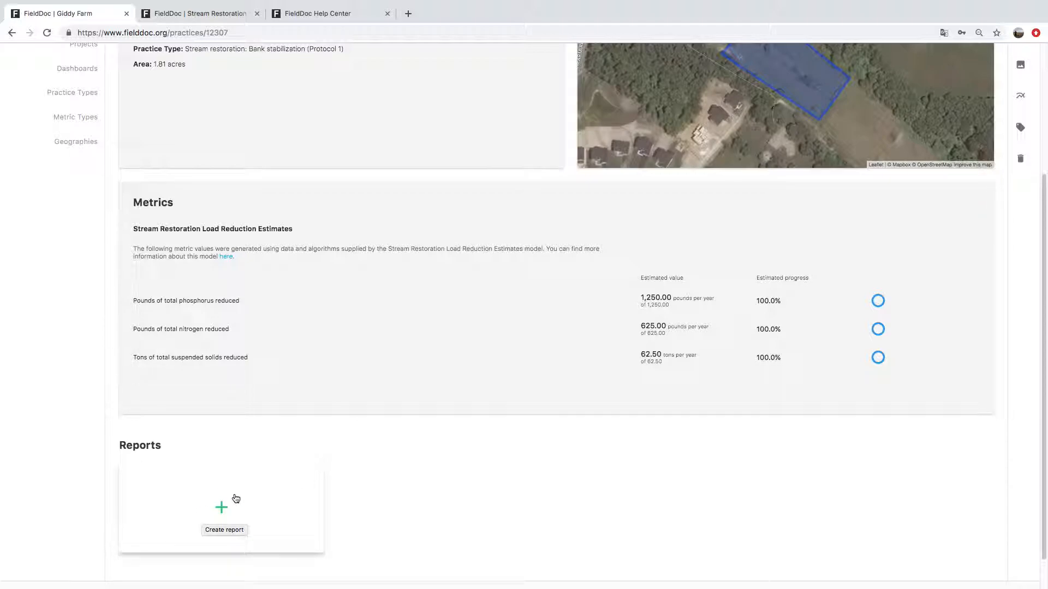
scroll(362, 405, "up", 4)
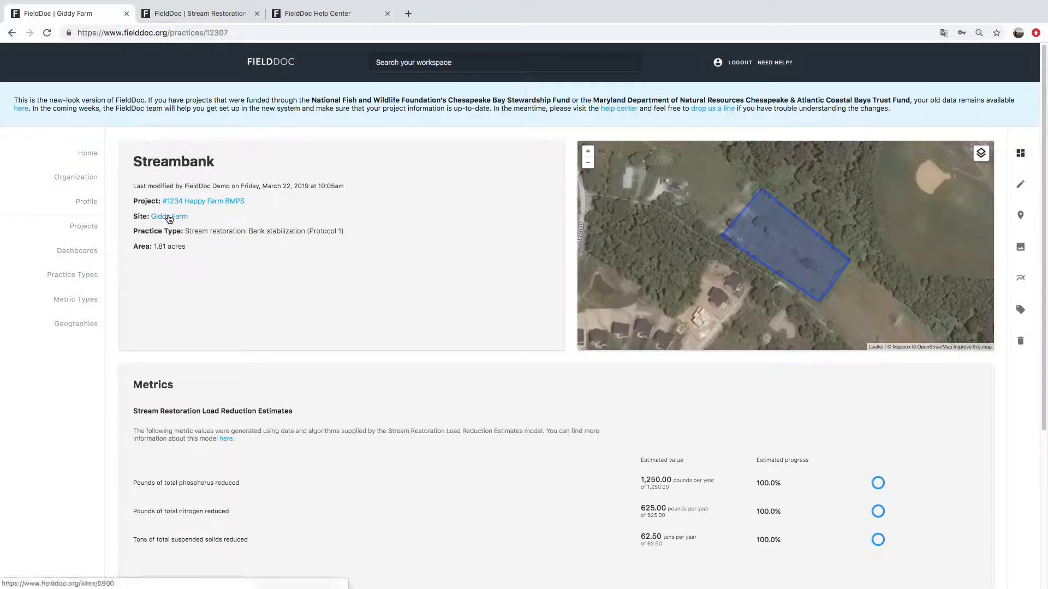
Step: Go through the #1234 Happy Farm BMPS project to the Giddy Farm site and add a new practice there
left_click(169, 202)
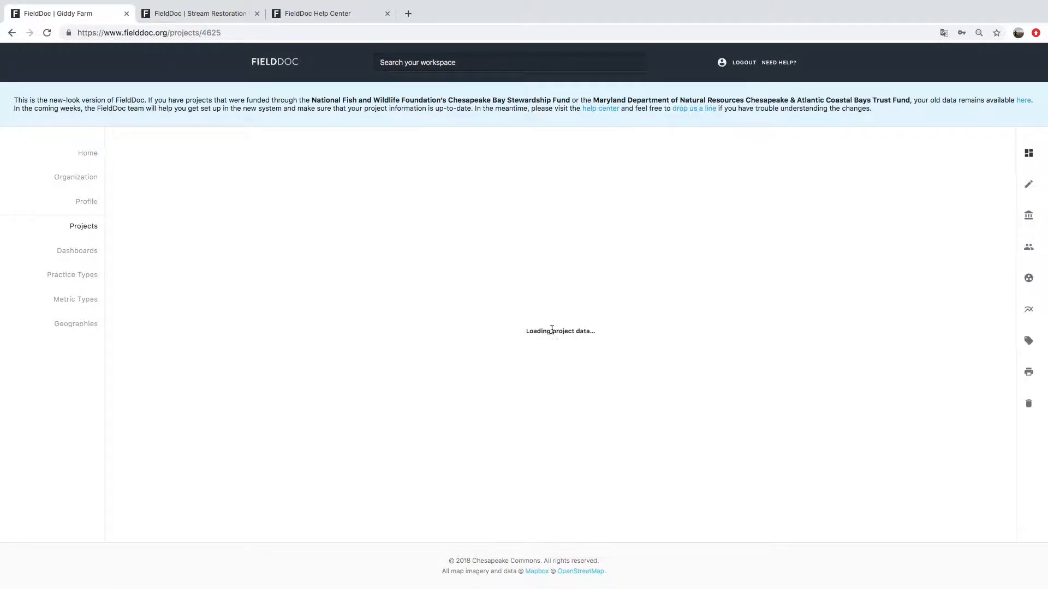
scroll(391, 358, "down", 10)
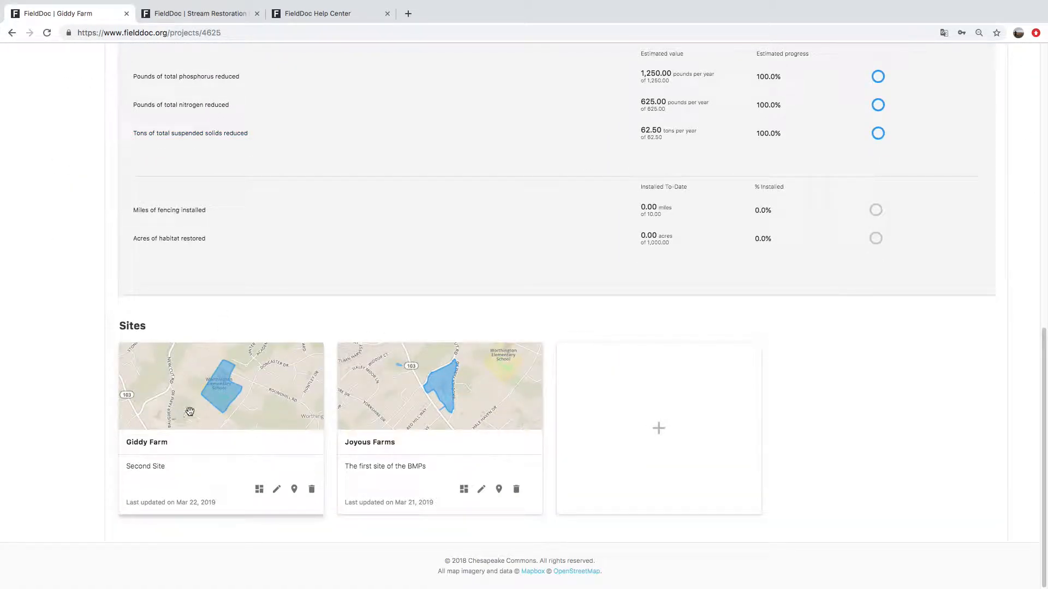
left_click(260, 489)
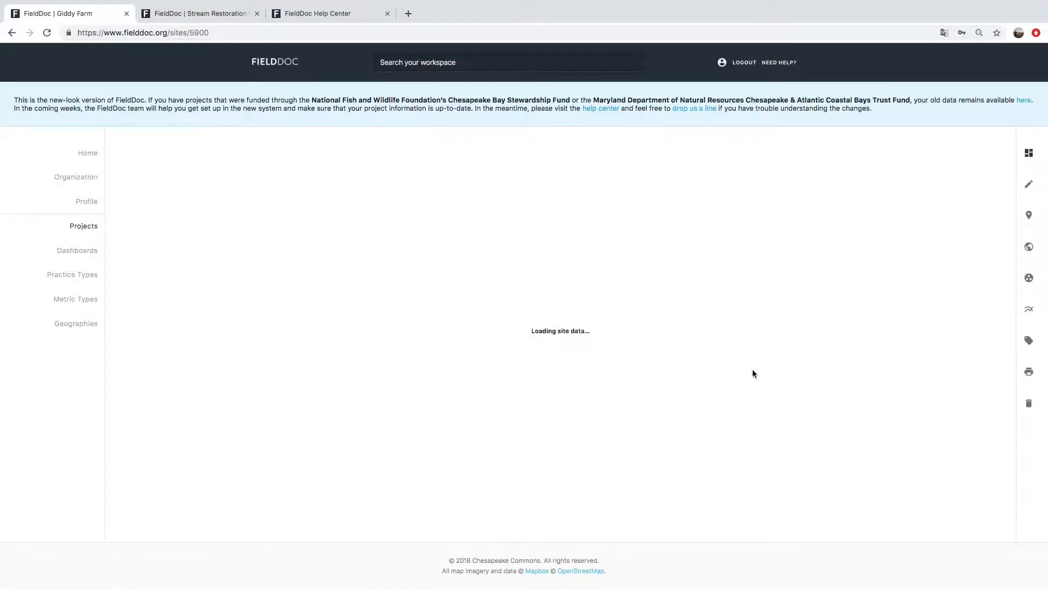
scroll(607, 350, "down", 5)
scroll(606, 350, "down", 4)
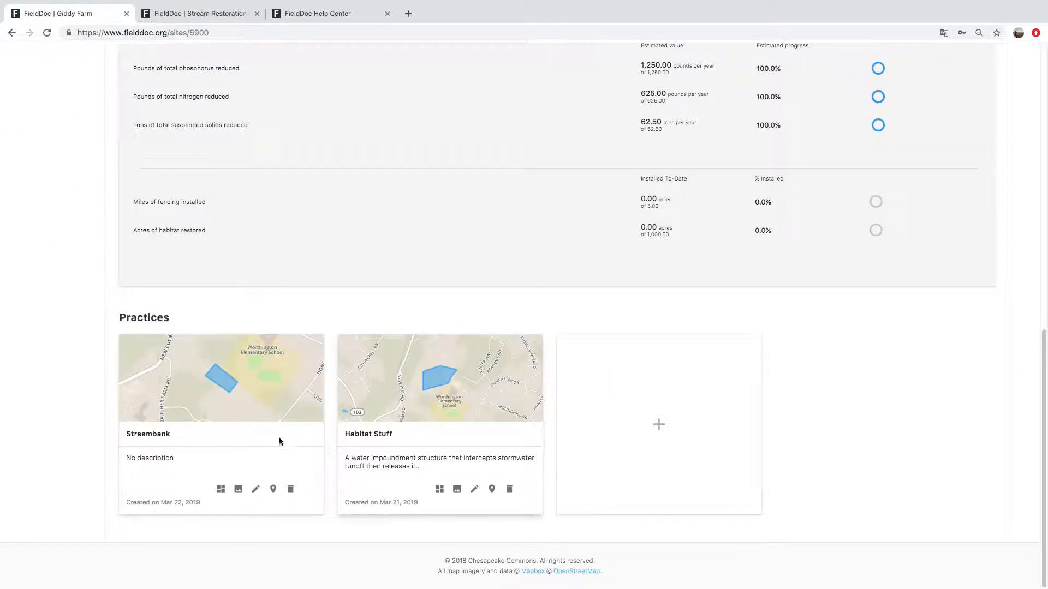
left_click(658, 426)
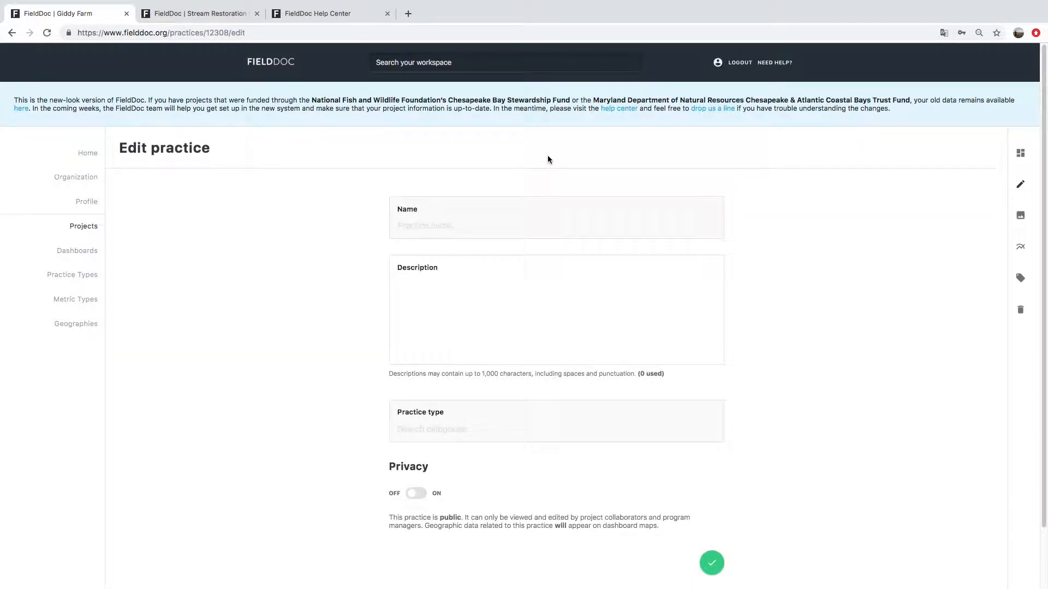
Step: Name the new practice "Streambank protocol 2" and describe it as "Riparian Zone restoration"
left_click(531, 216)
type("Streambank protocol 2")
key("Tab")
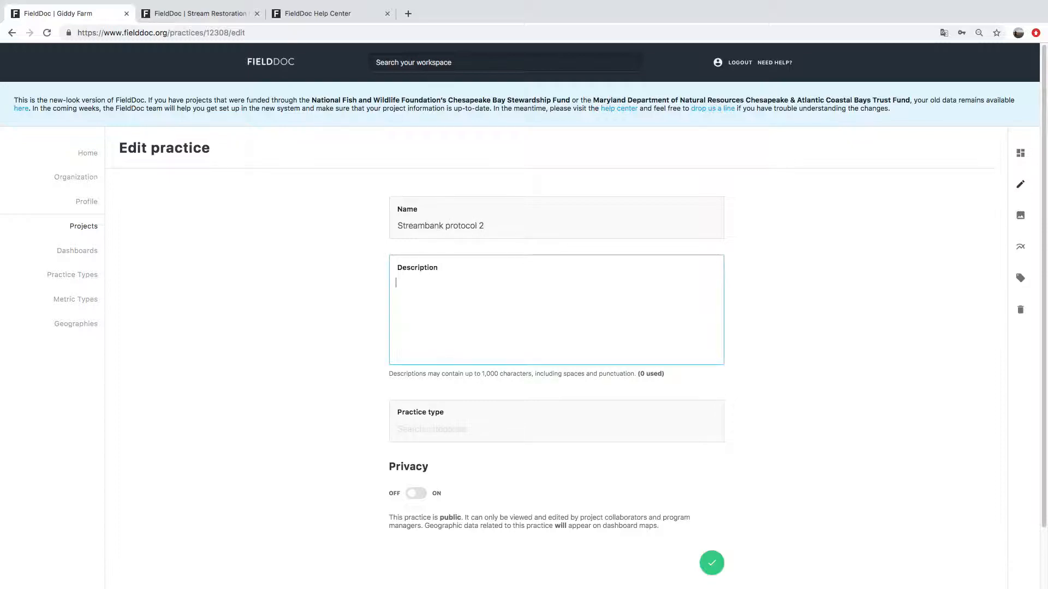
type("Riparian Zone restoration")
key("Tab")
Step: Set the practice type to "Stream restoration: In-stream and riparian processing – hyporheic zone (Protocol 2)" and save the practice
type("prot")
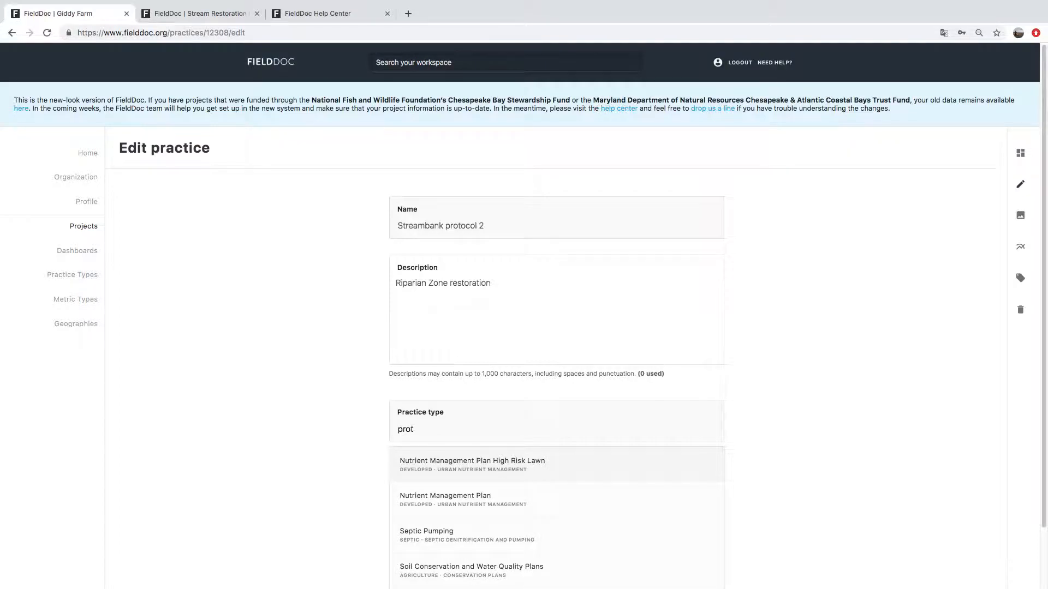
type("ocol")
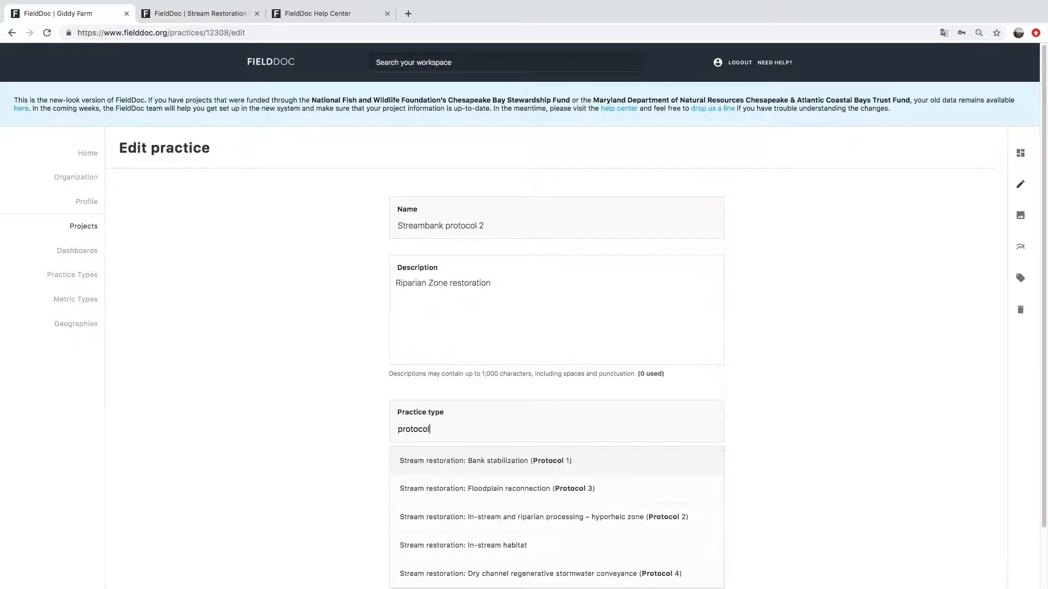
left_click_drag(453, 429, 312, 414)
type("hyper")
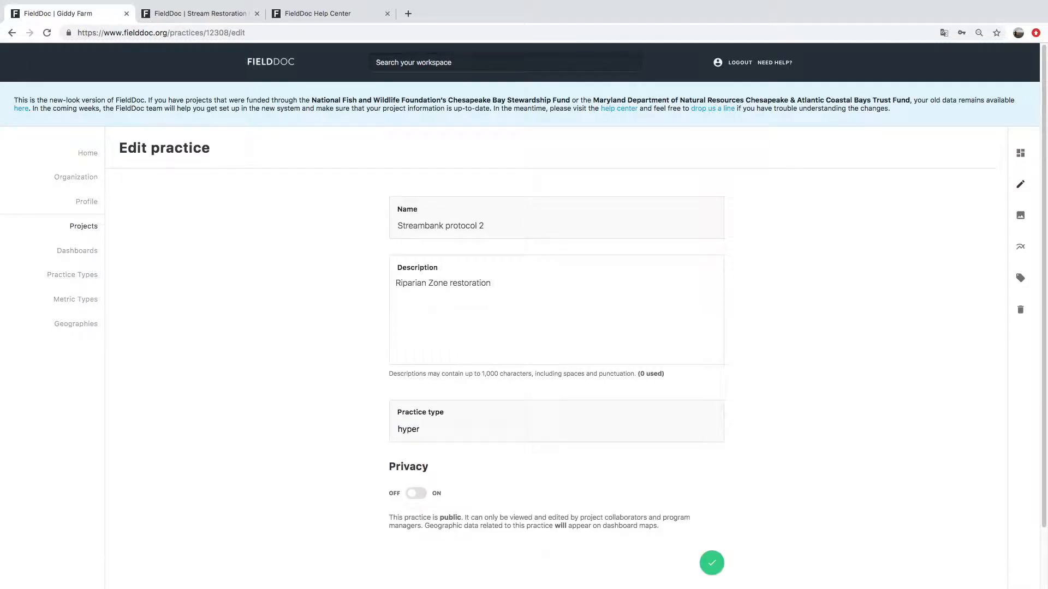
key("BackSpace")
key("BackSpace")
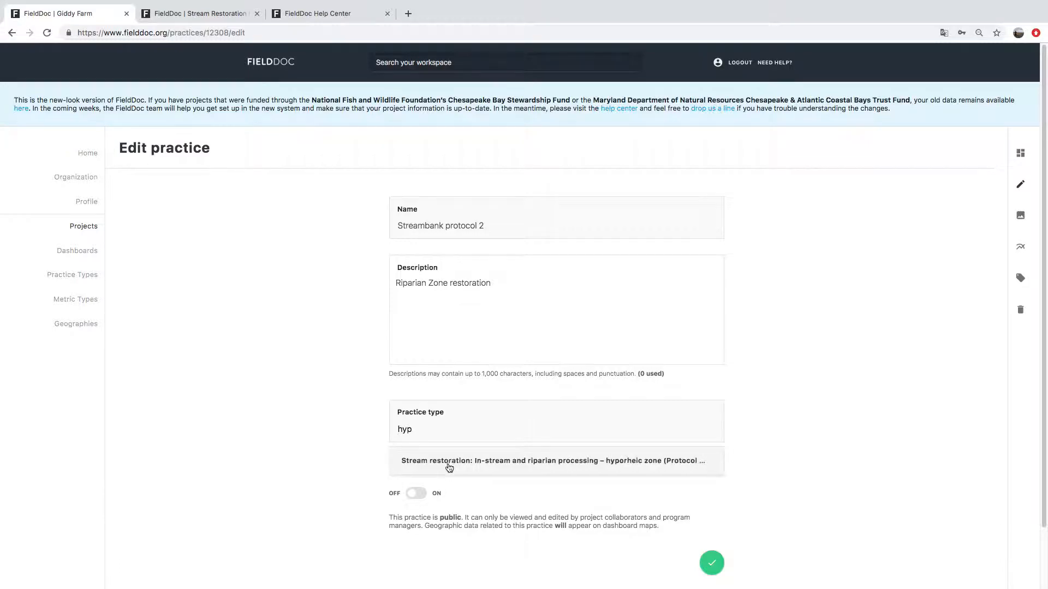
left_click(418, 465)
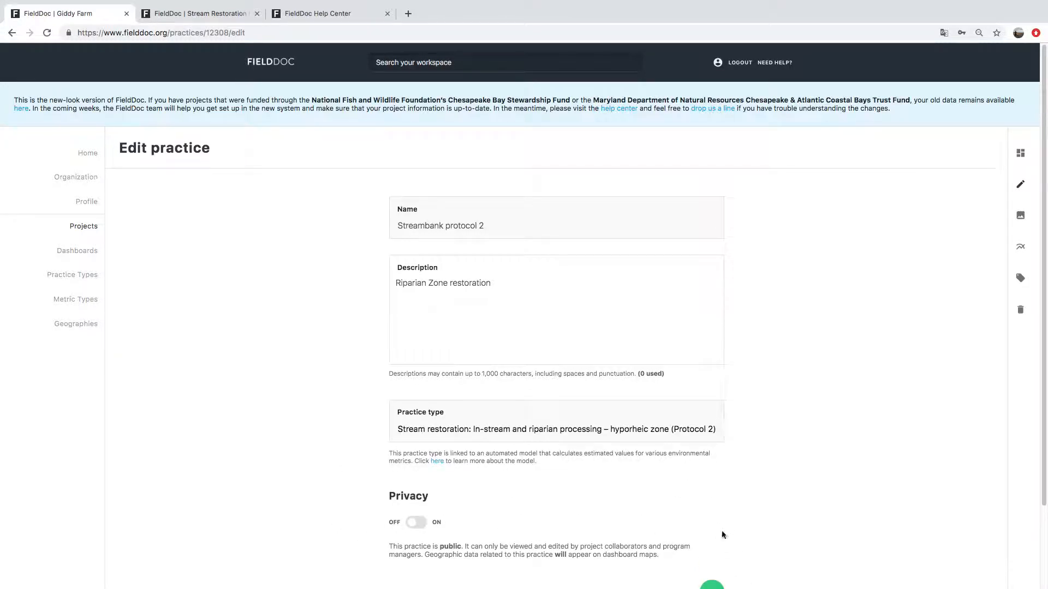
scroll(726, 538, "down", 3)
left_click(719, 499)
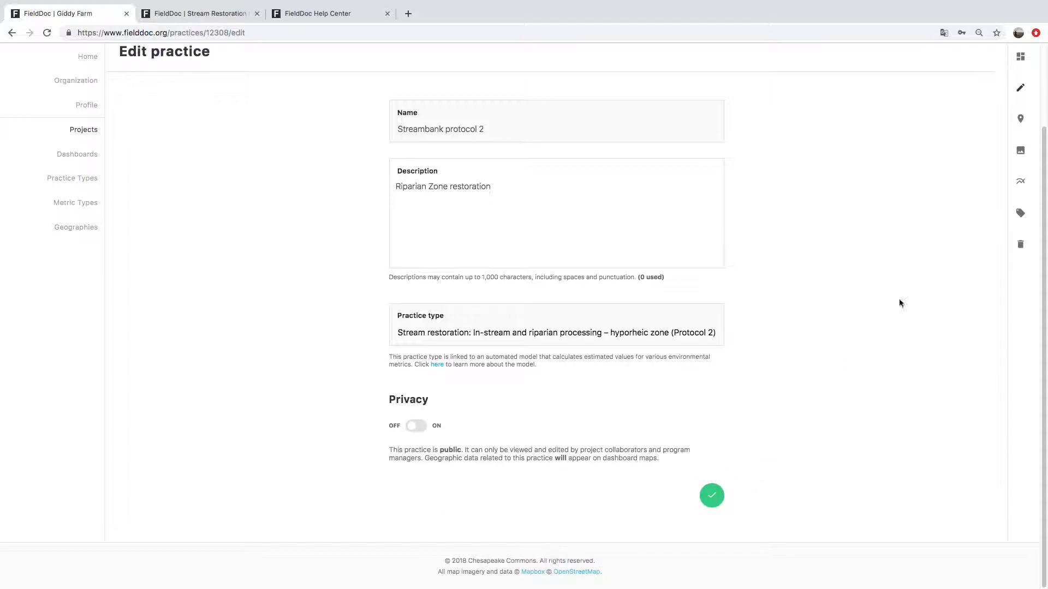
Step: Open the practice's location and draw a five-sided polygon over the grassy field across the road east of the large parking lot
scroll(1013, 149, "up", 3)
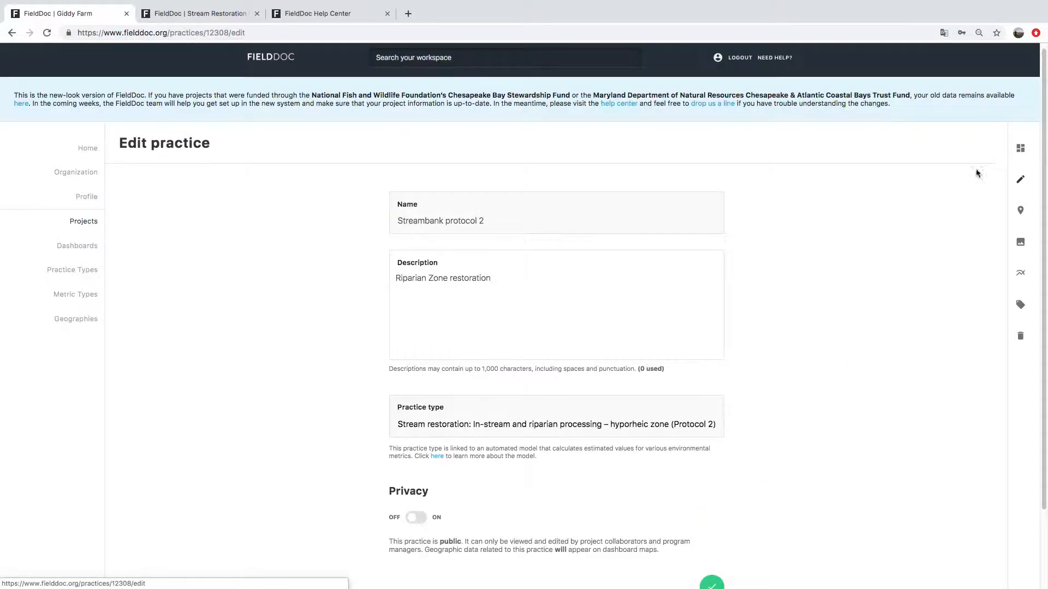
left_click(1016, 210)
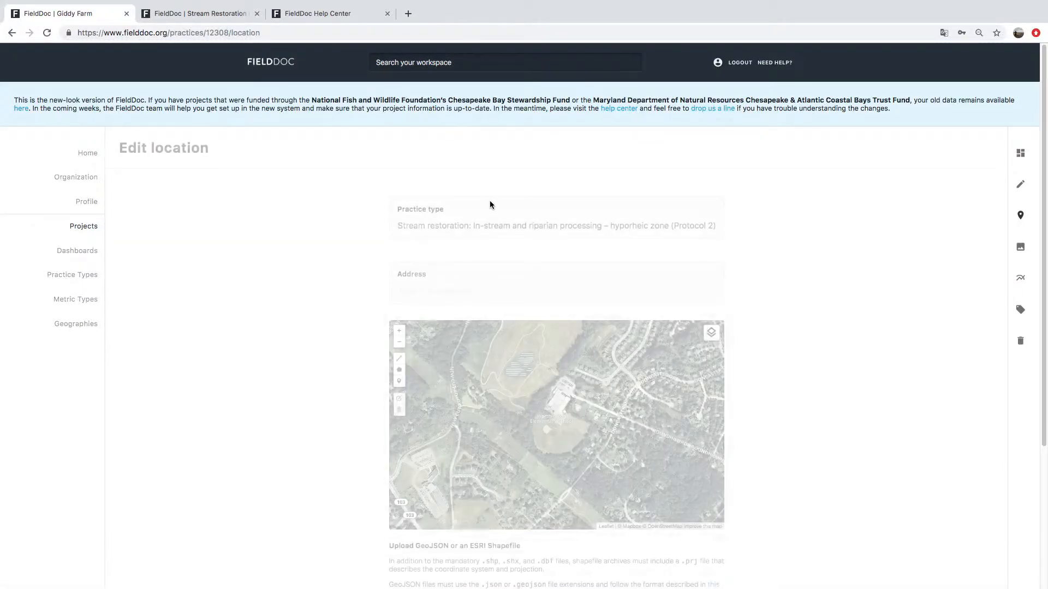
left_click(399, 371)
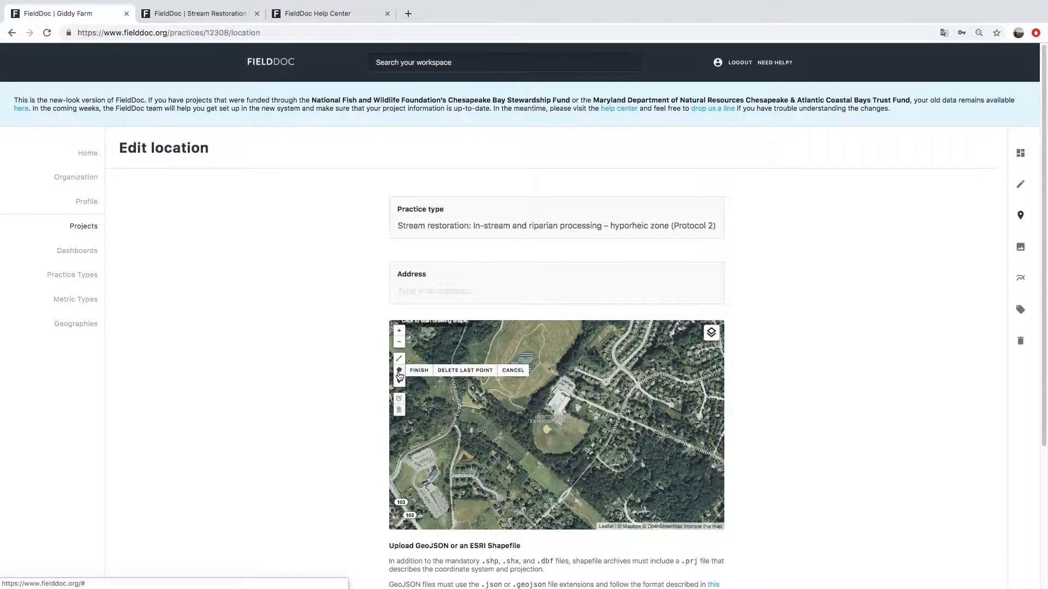
mouse_move(492, 483)
left_mouse_down()
mouse_move(486, 425)
mouse_move(488, 451)
left_mouse_up()
left_click(491, 457)
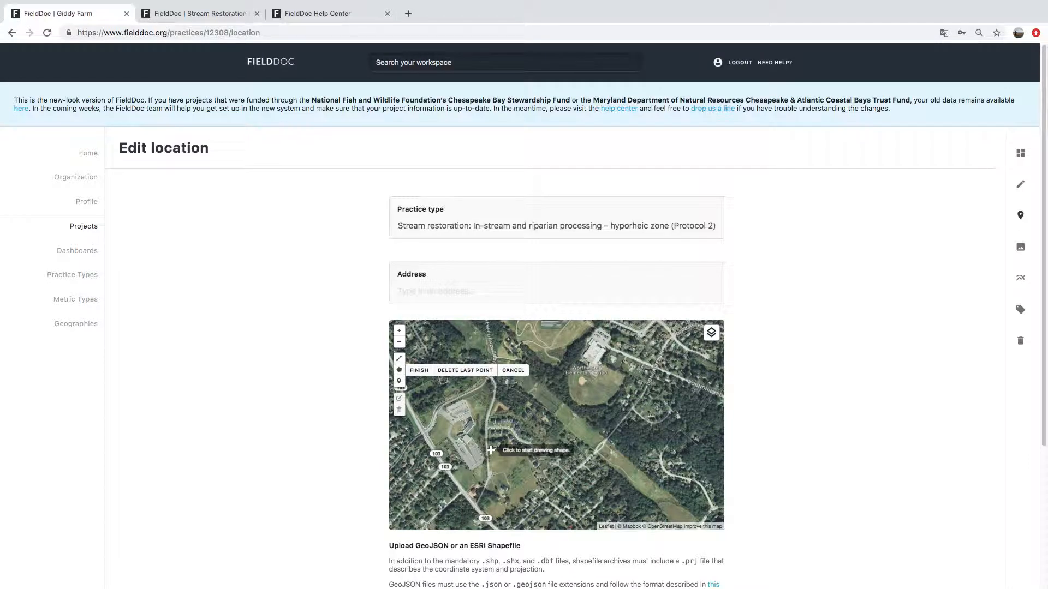
left_click(491, 476)
scroll(491, 476, "up", 4)
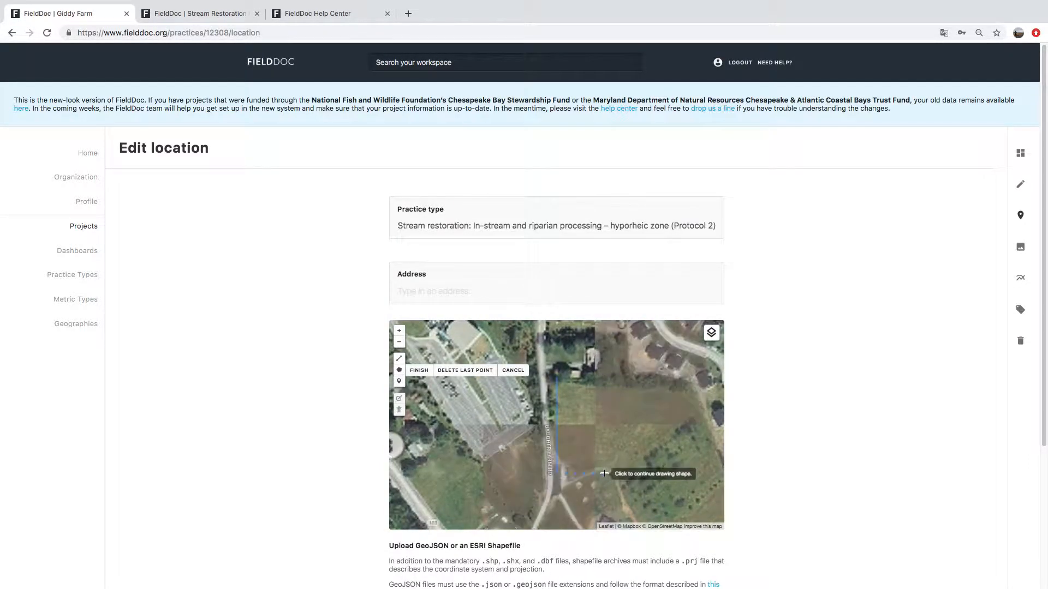
left_click(644, 465)
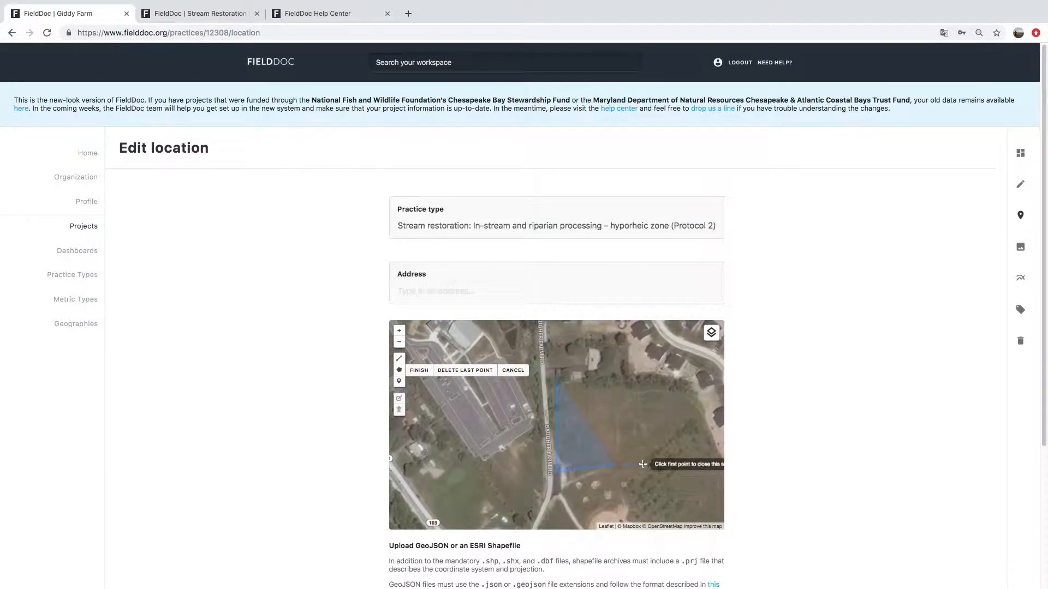
left_click(695, 413)
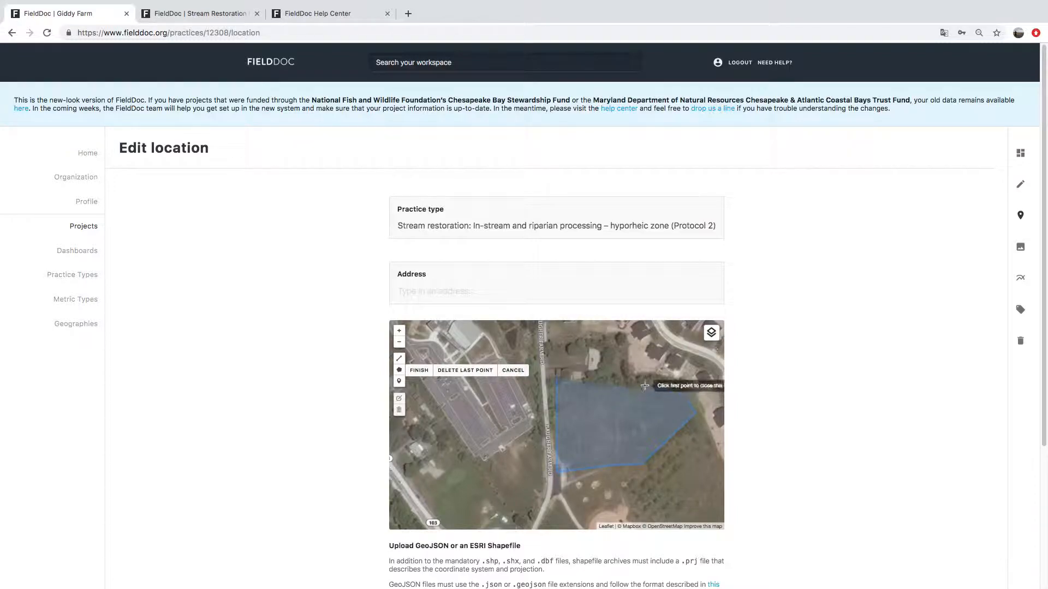
left_click(557, 376)
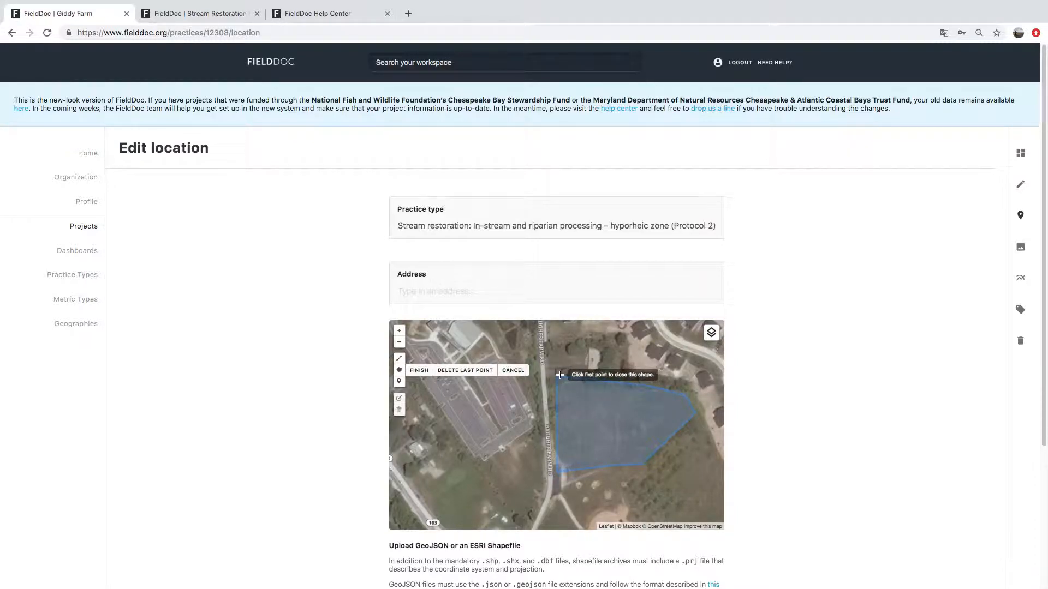
left_click(420, 371)
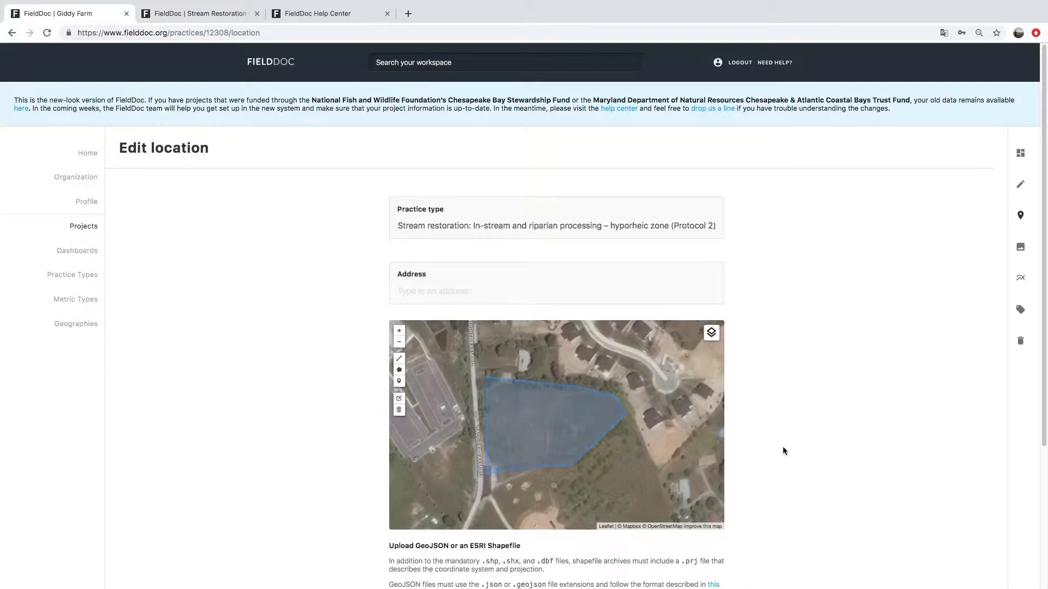
Step: Save the drawn location, then mark the practice's model inputs as greater than 90% designed
scroll(785, 452, "down", 4)
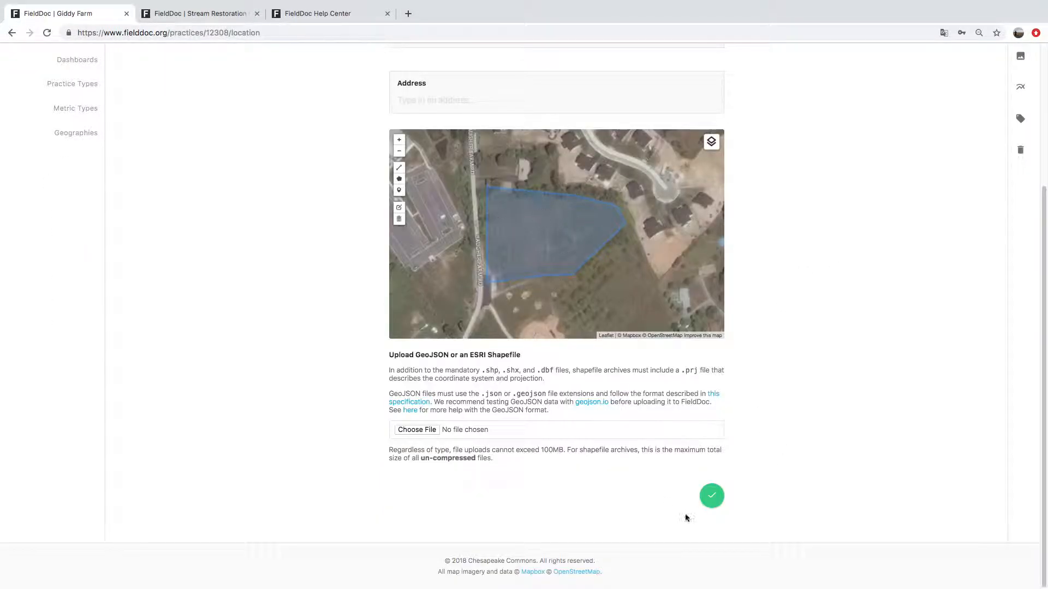
left_click(712, 498)
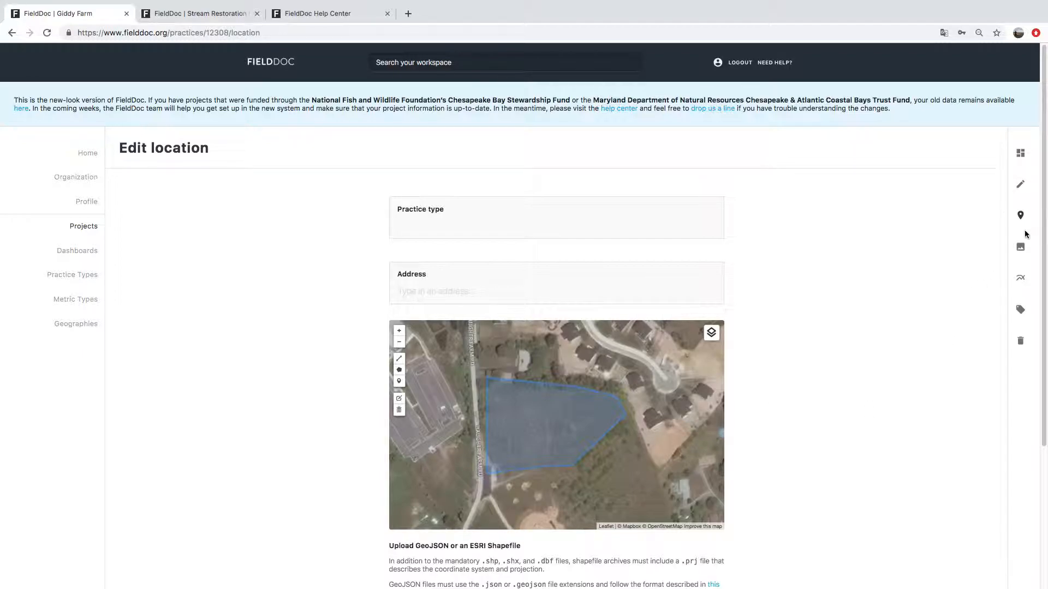
left_click(1021, 281)
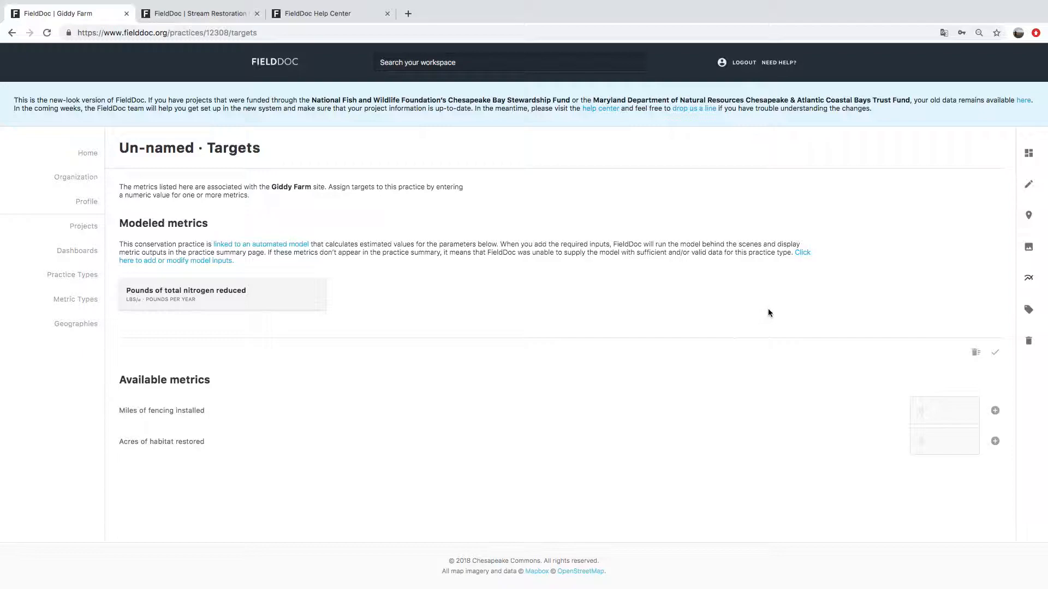
left_click(802, 253)
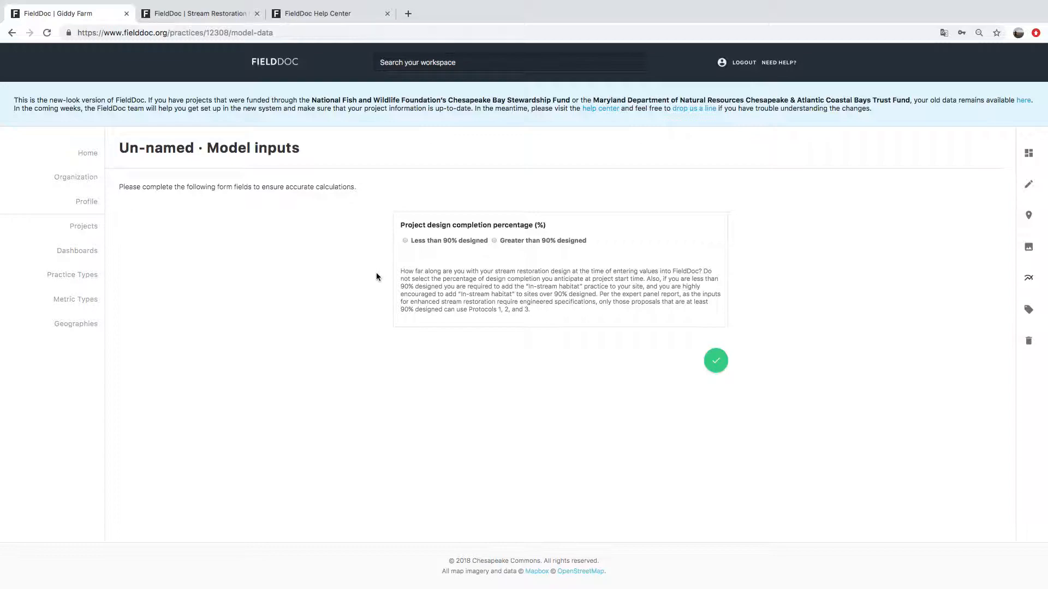
left_click(494, 240)
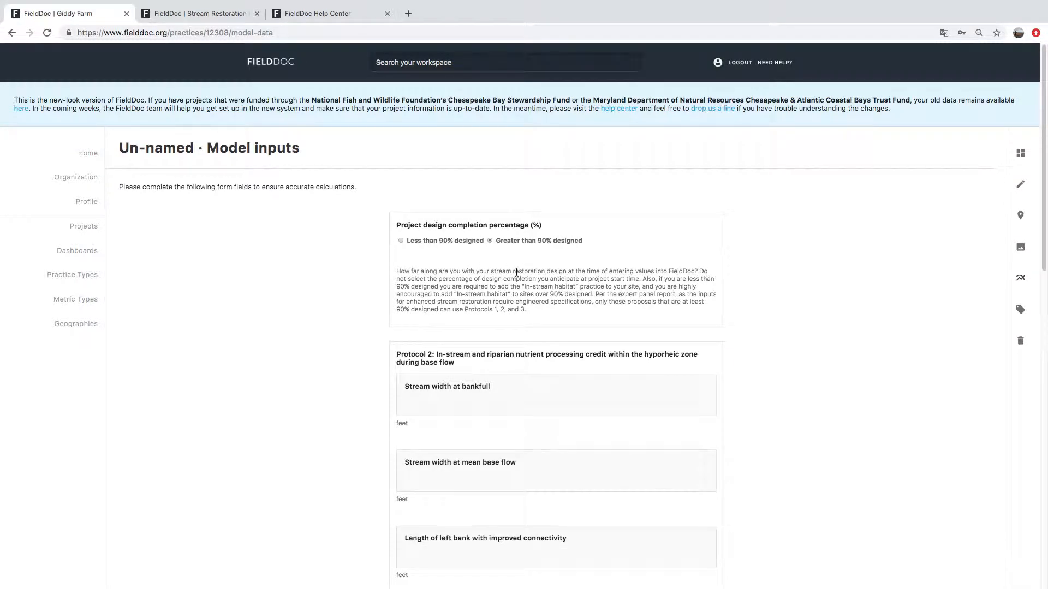
Step: Set stream width at bankfull to 8 and at mean base flow to 6, left bank length 4, height 4 and bankfull height 3 feet
scroll(697, 395, "down", 1)
scroll(697, 396, "down", 5)
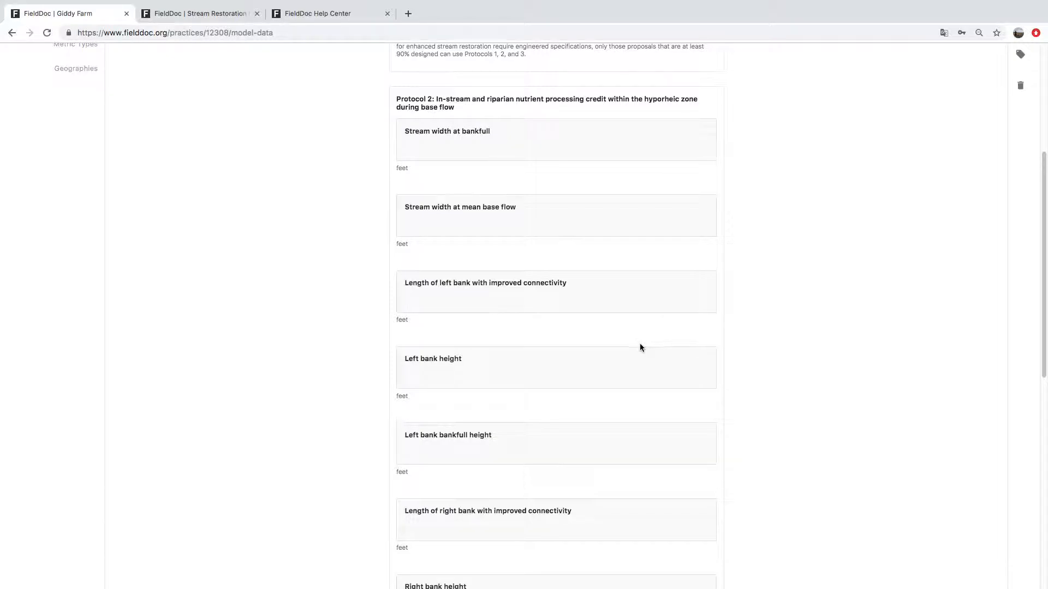
scroll(448, 209, "up", 1)
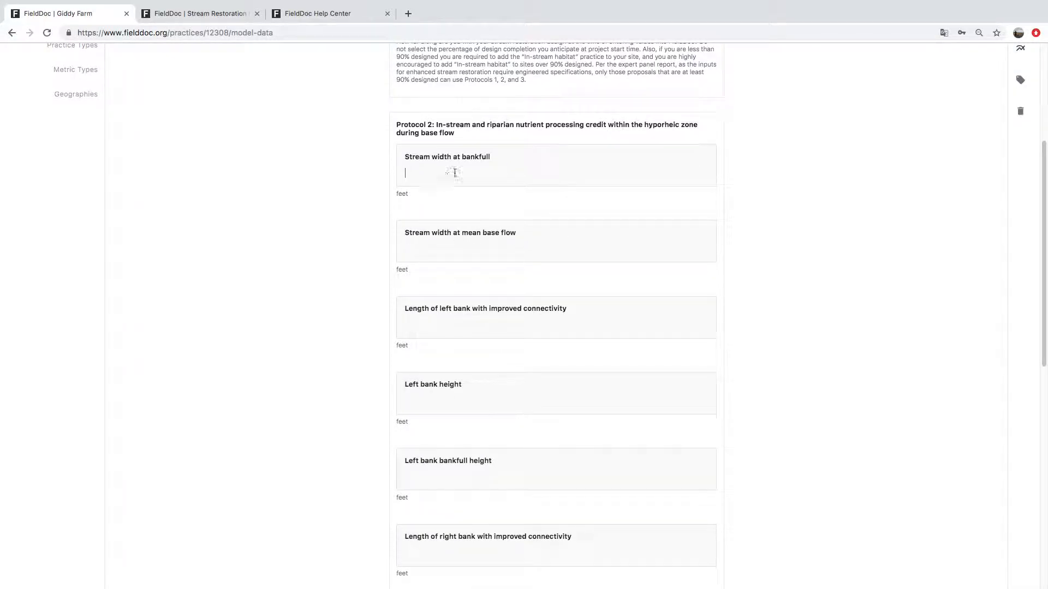
type("48")
type("64")
key("Tab")
type("4")
key("Tab")
type("3")
Step: Set the length of right bank with improved connectivity to 6, right bank height to 2 and right bank bankfull height to 5 feet
scroll(398, 177, "down", 5)
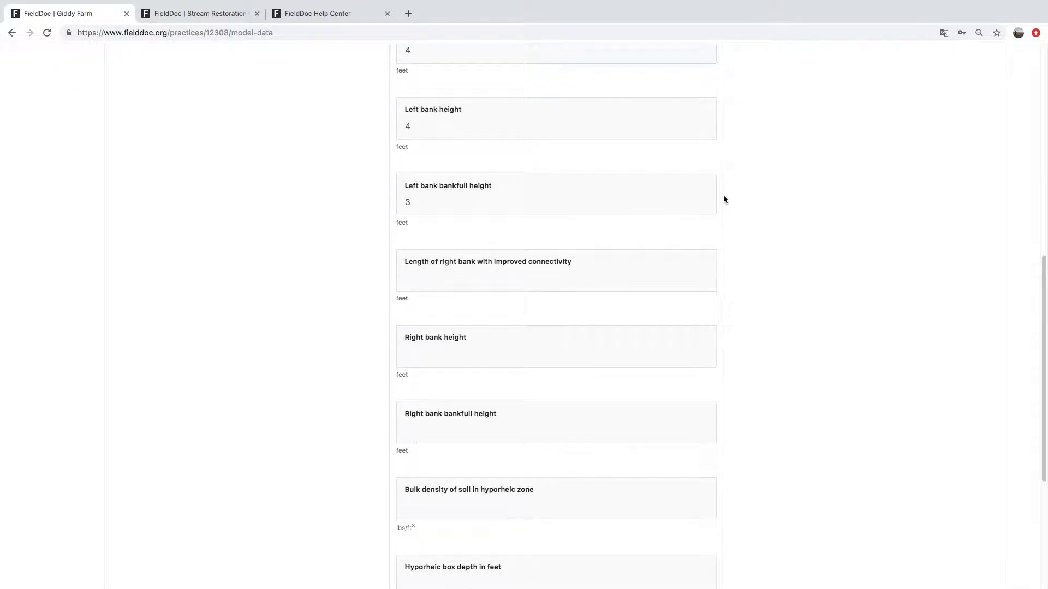
type("6")
key("Tab")
type("2")
type("5")
key("Tab")
Step: Set bulk density of soil to 200 lbs/ft³, hyporheic box depth to 4 feet and watershed impervious area to 20 acres, and save the inputs
scroll(713, 184, "down", 3)
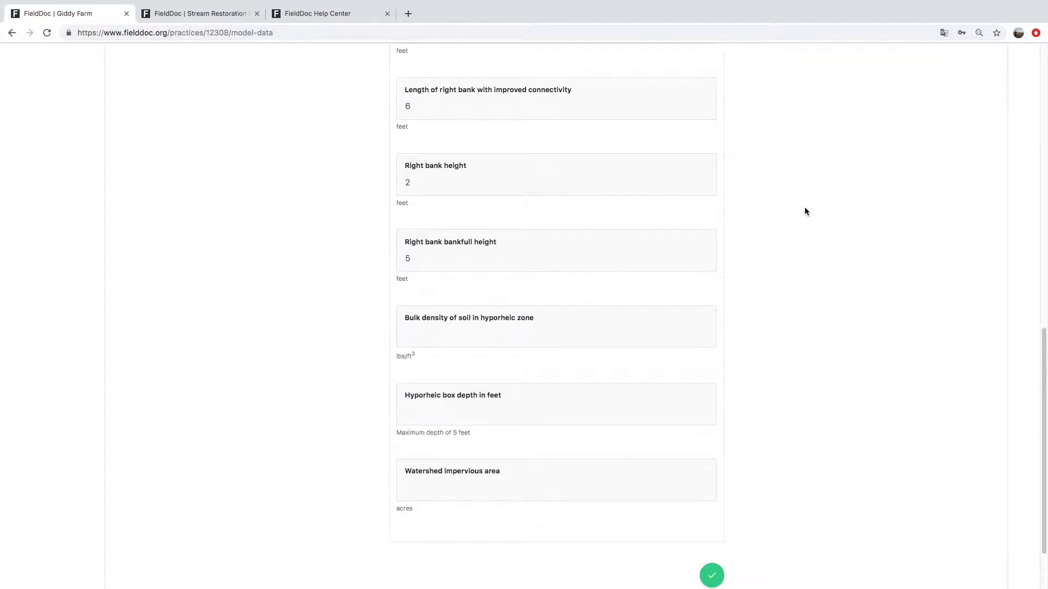
type("200")
key("Tab")
type("4")
type("20")
scroll(840, 241, "down", 2)
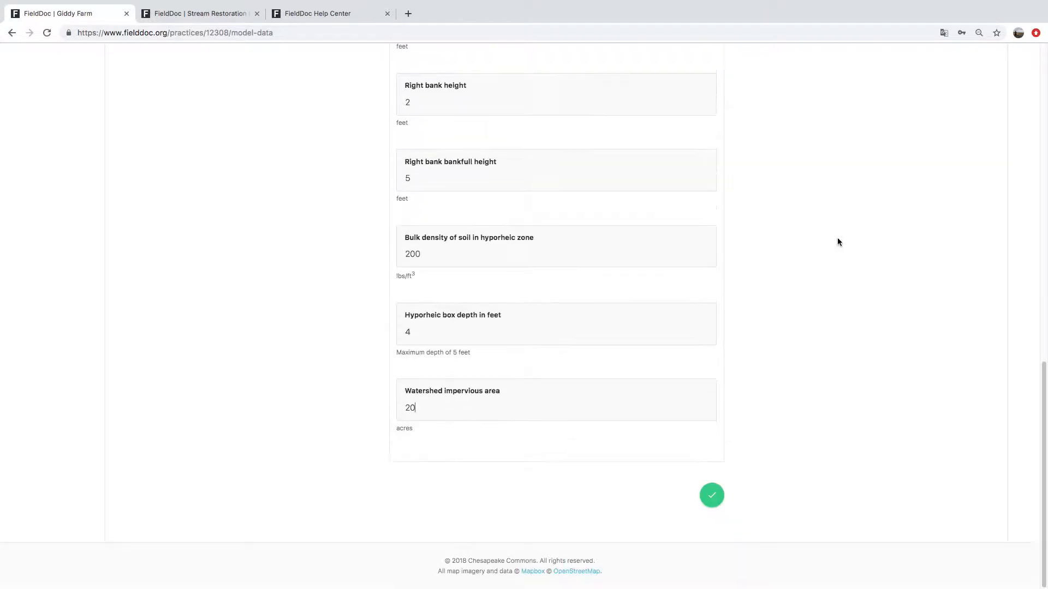
left_click(710, 497)
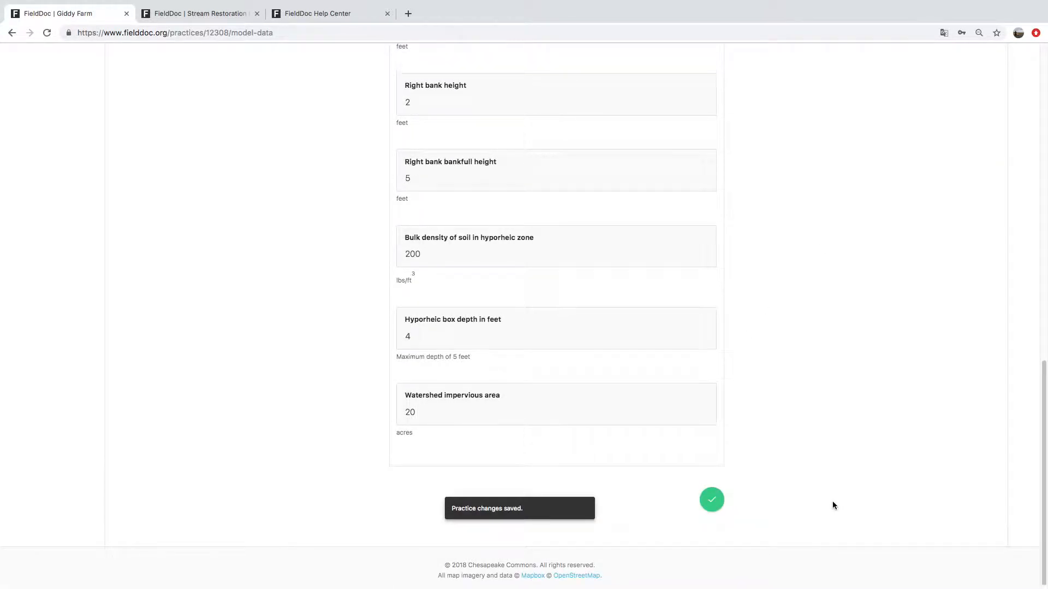
Step: Check the modeled nitrogen reduction in the practice's targets and on its summary page
scroll(845, 342, "up", 15)
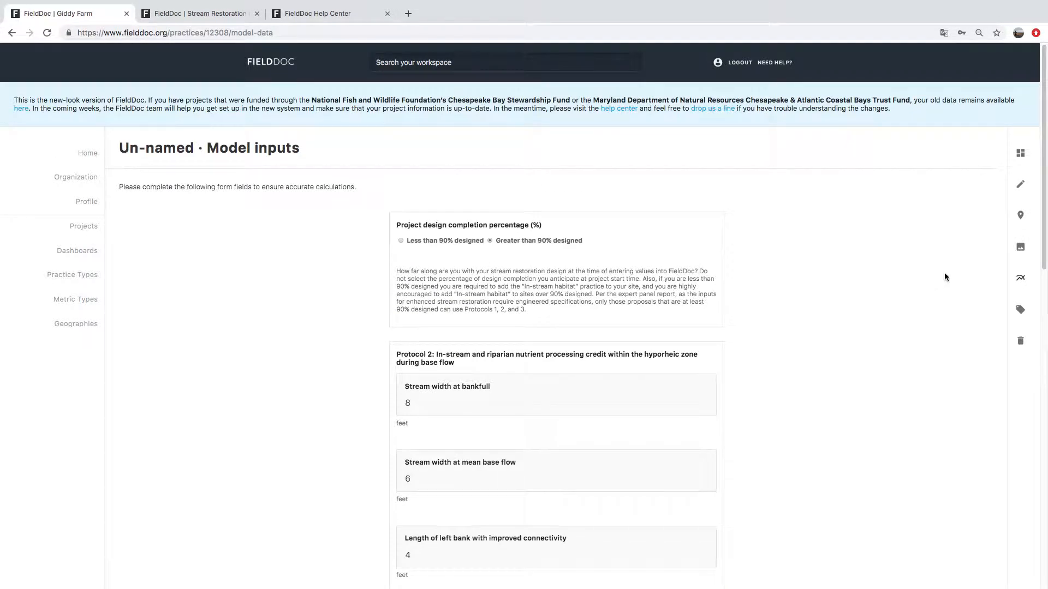
left_click(1020, 279)
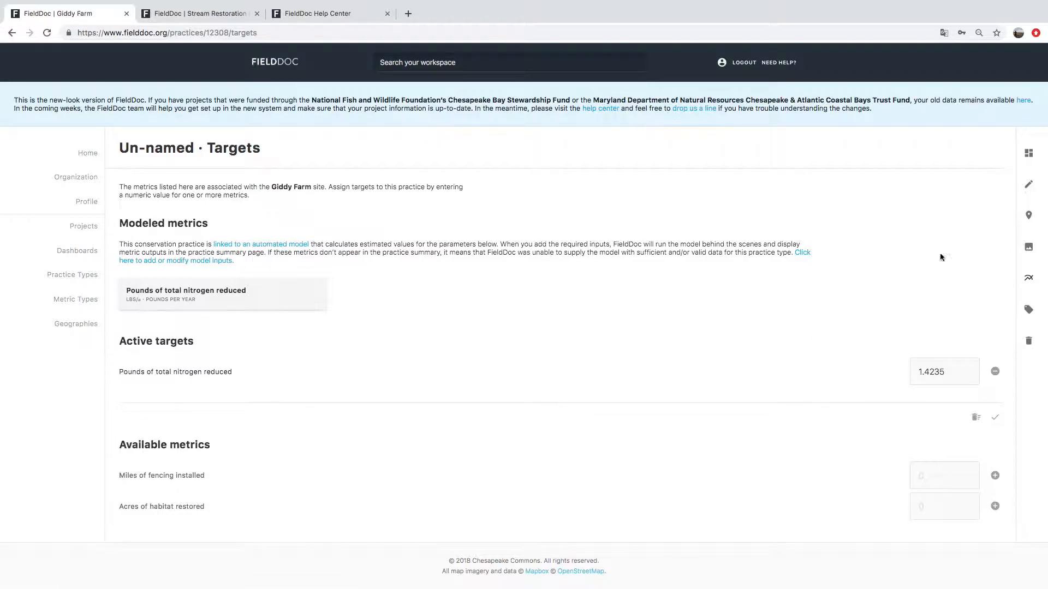
left_click(1026, 154)
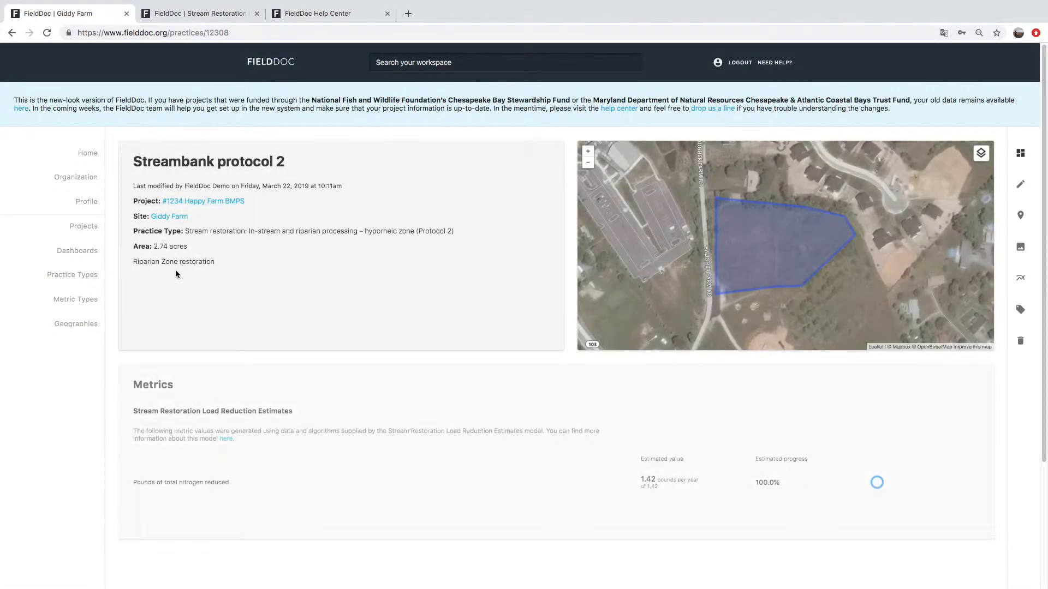
Step: Open the #1234 Happy Farm BMPS project and review its nutrient, sediment and stream restoration load reduction metrics
left_click(197, 202)
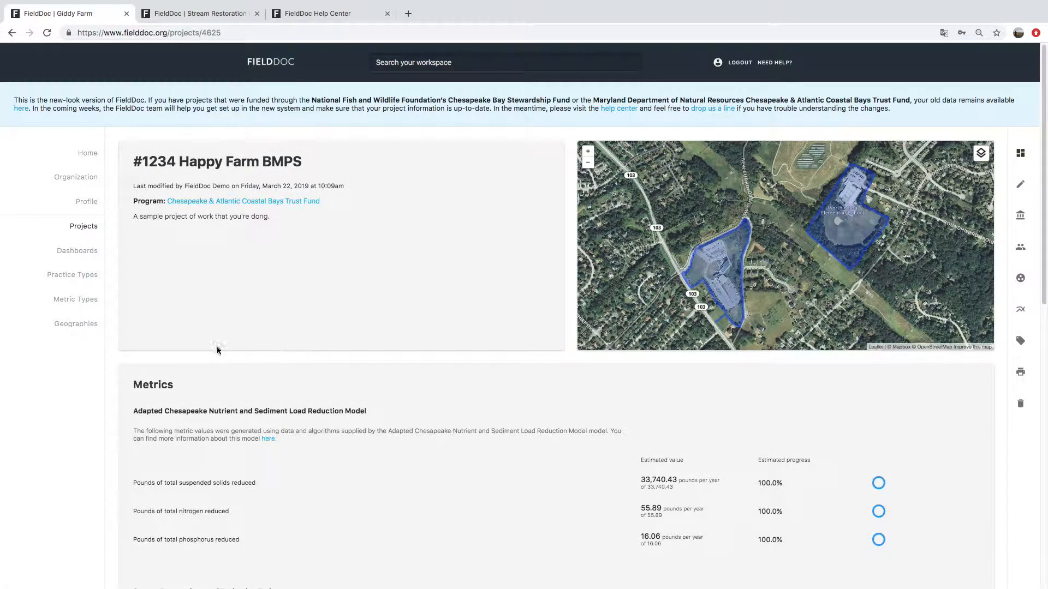
scroll(310, 275, "down", 5)
left_click_drag(134, 307, 713, 391)
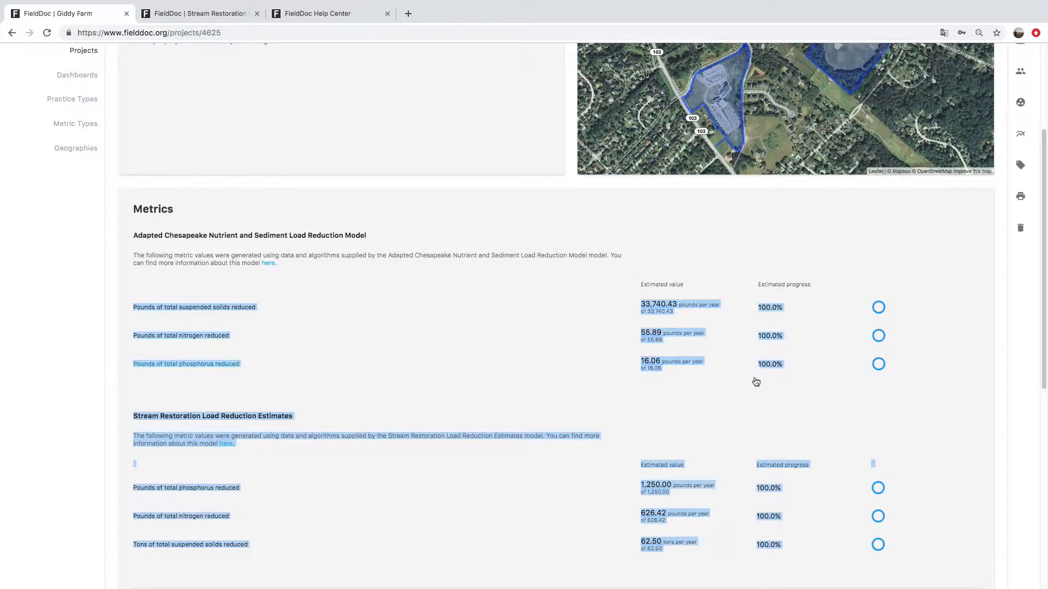
left_click(699, 391)
scroll(527, 299, "down", 3)
scroll(526, 299, "up", 6)
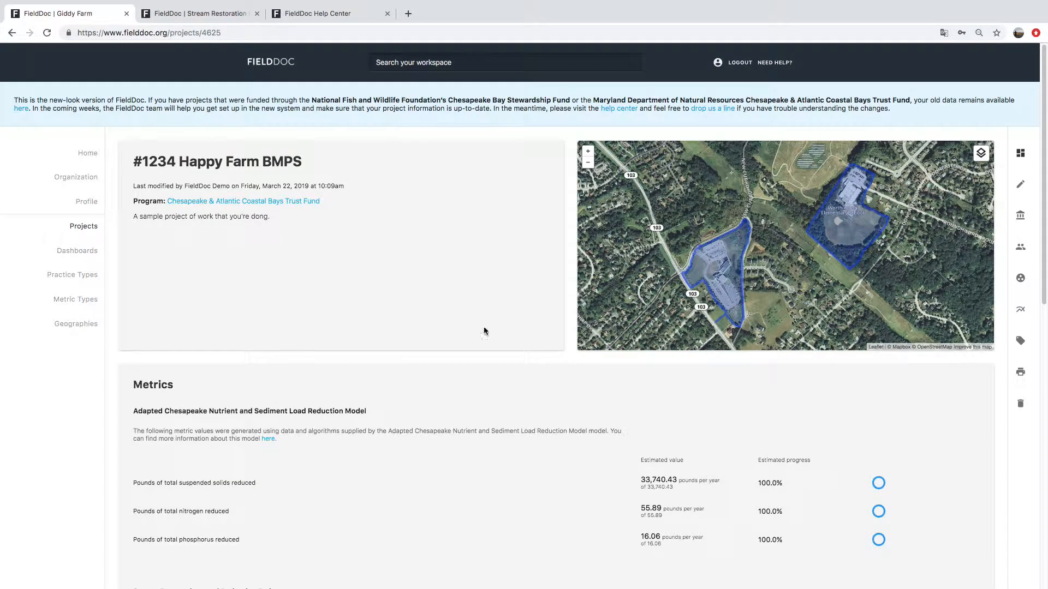
Step: Open the project's Joyous Farms site and add a new practice there
scroll(379, 412, "down", 15)
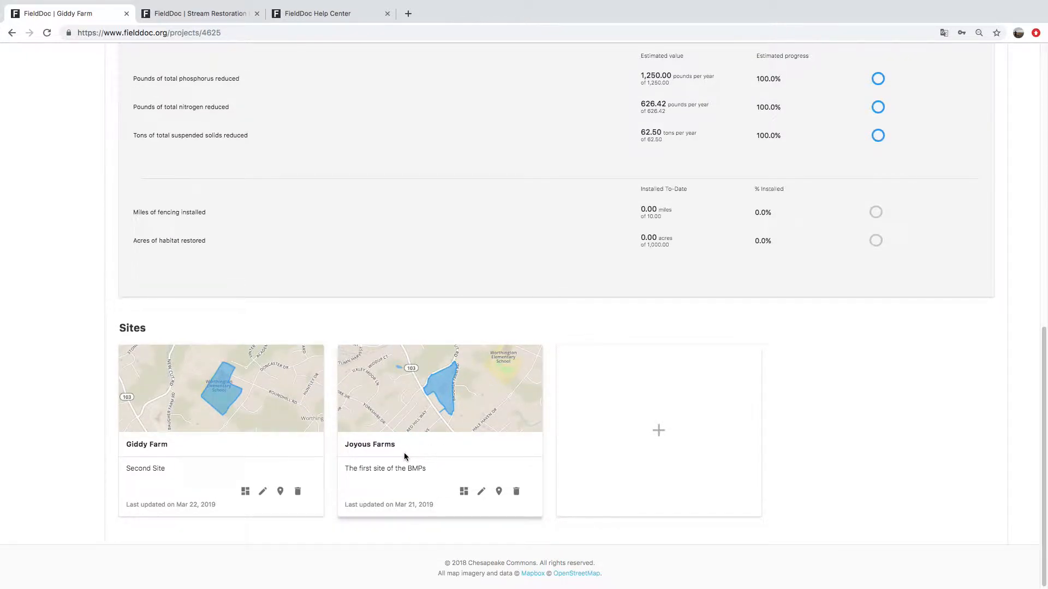
left_click(464, 493)
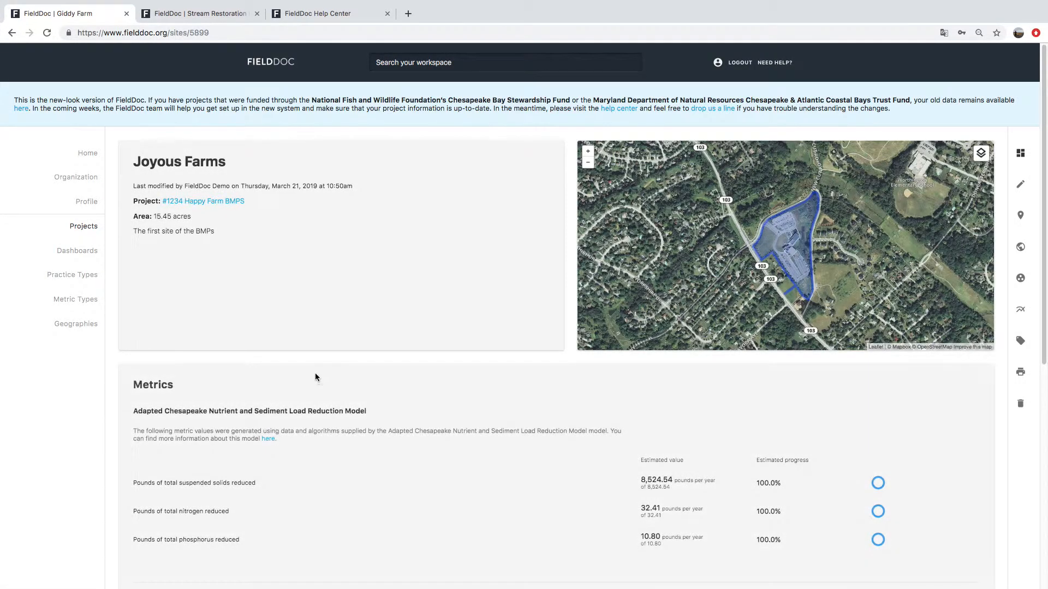
scroll(315, 372, "down", 7)
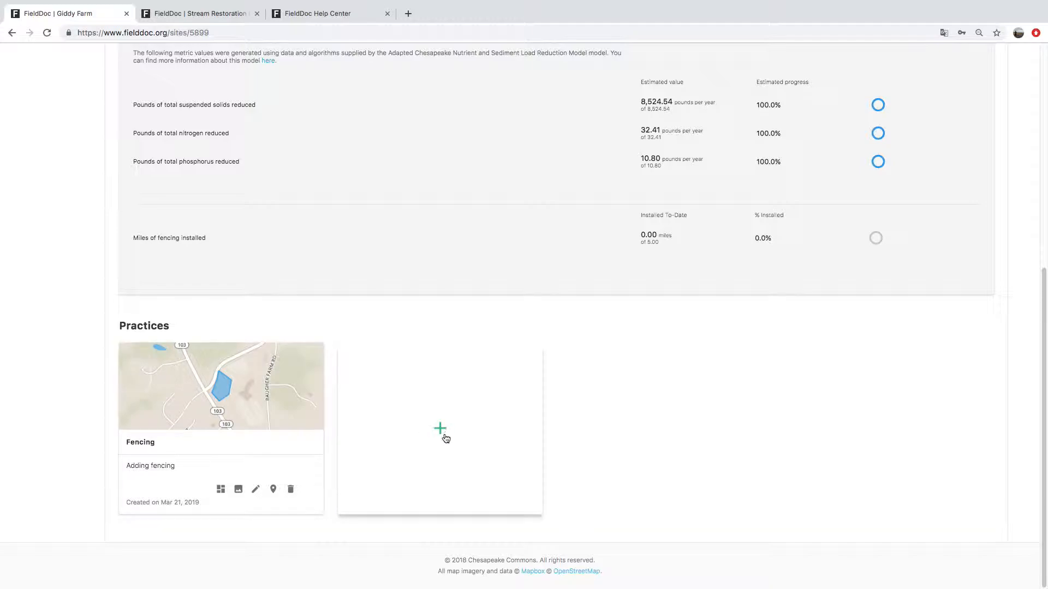
left_click(440, 428)
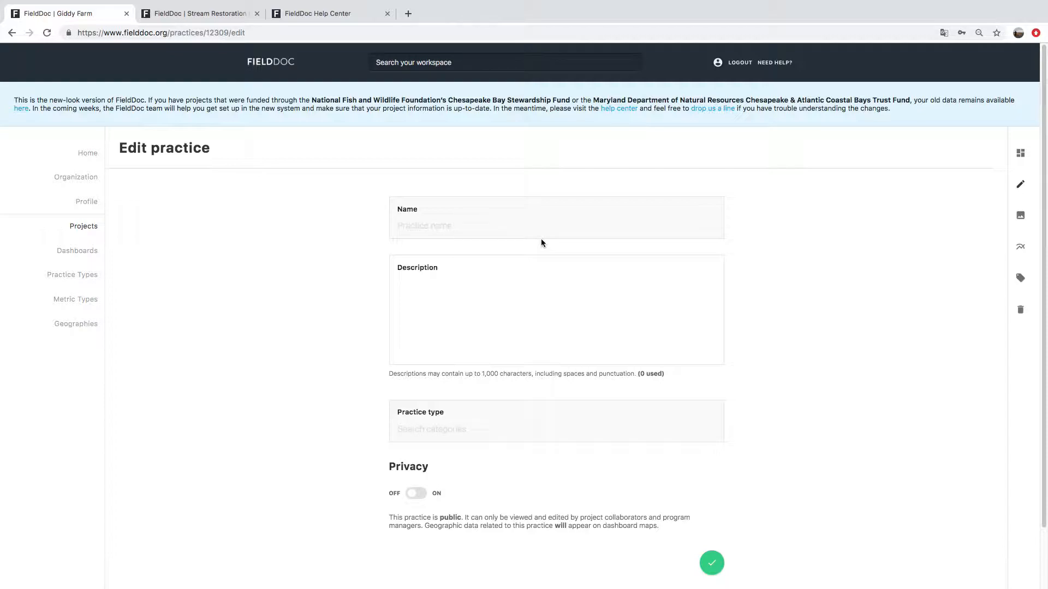
Step: Name the new practice "Protocol 3" and describe it as "doing protocol 3"
left_click(511, 224)
type("Protocol 3")
key("Tab")
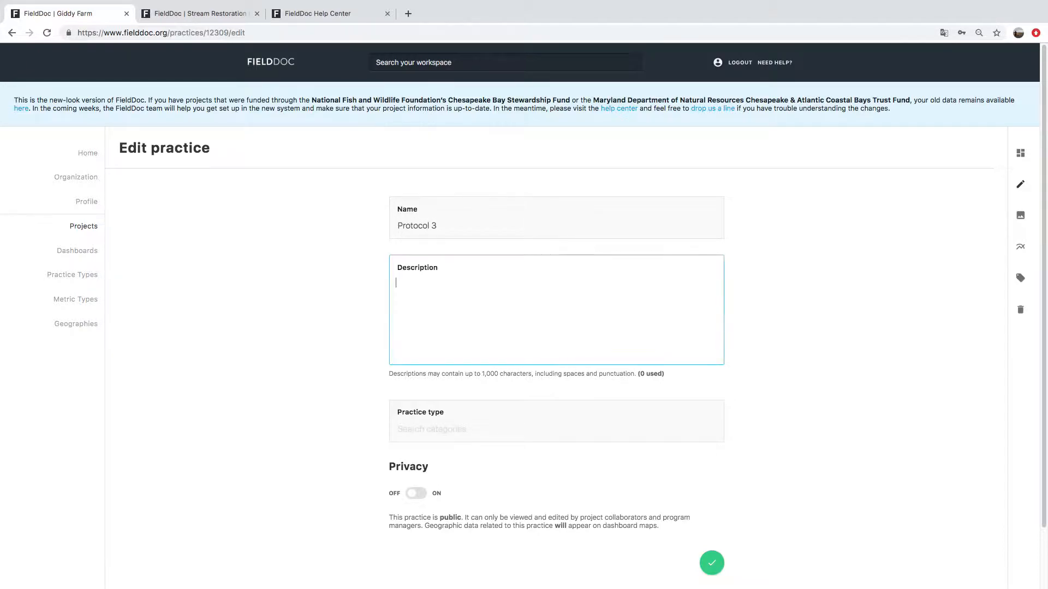
type("doing protocol 3")
key("Tab")
Step: Set the practice type to "Stream restoration: Floodplain reconnection (Protocol 3)" and save the practice
scroll(624, 313, "down", 2)
type("protoco")
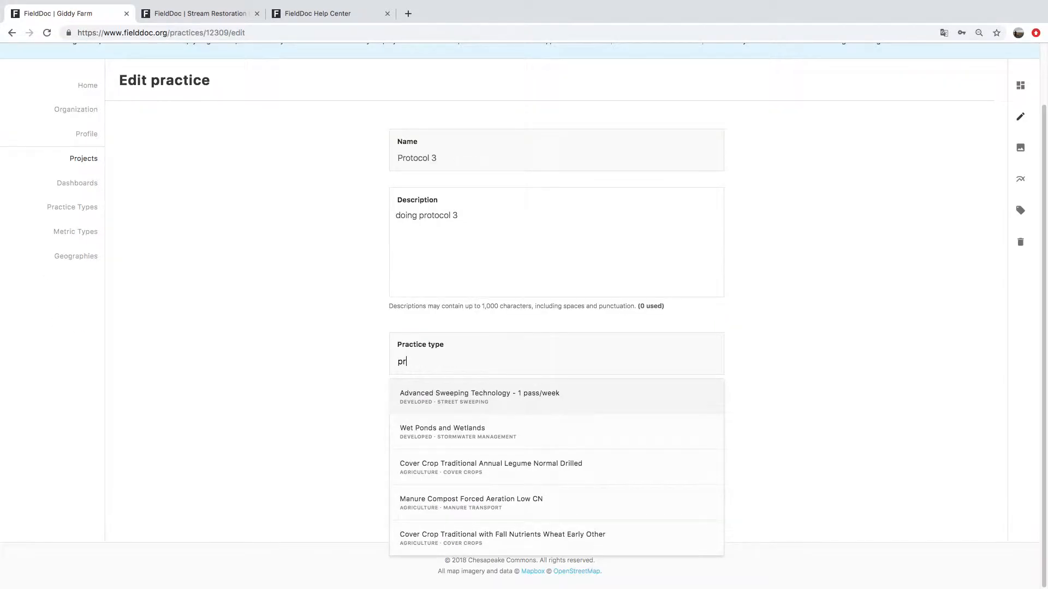
type("l")
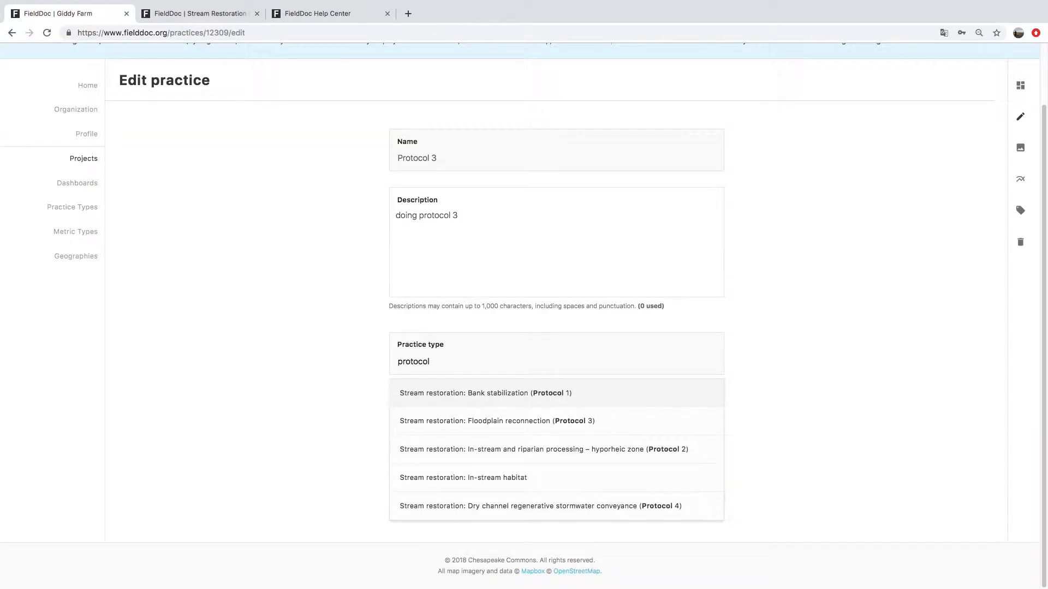
left_click(524, 426)
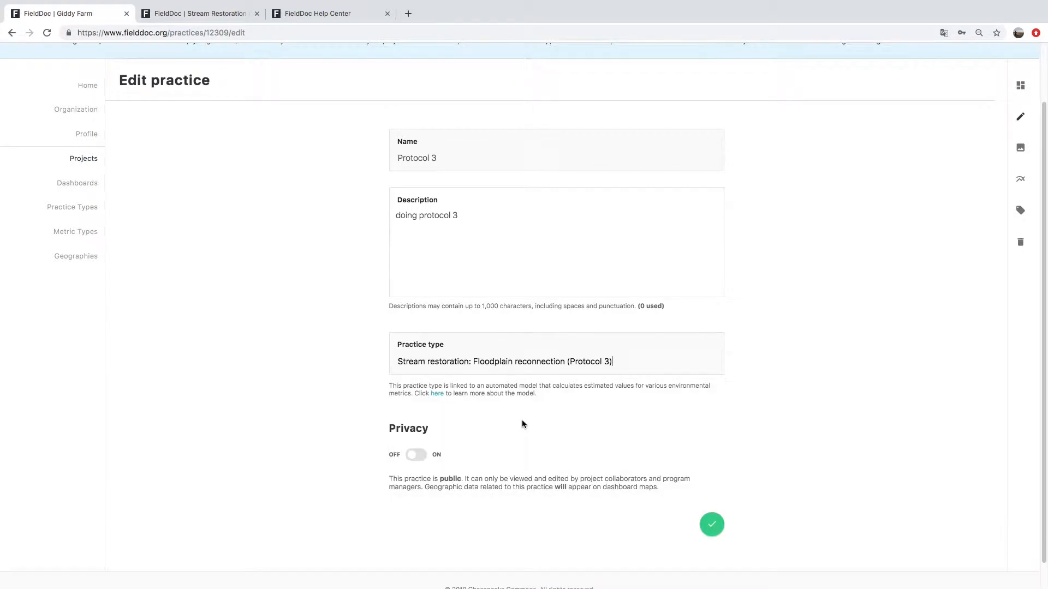
left_click(711, 525)
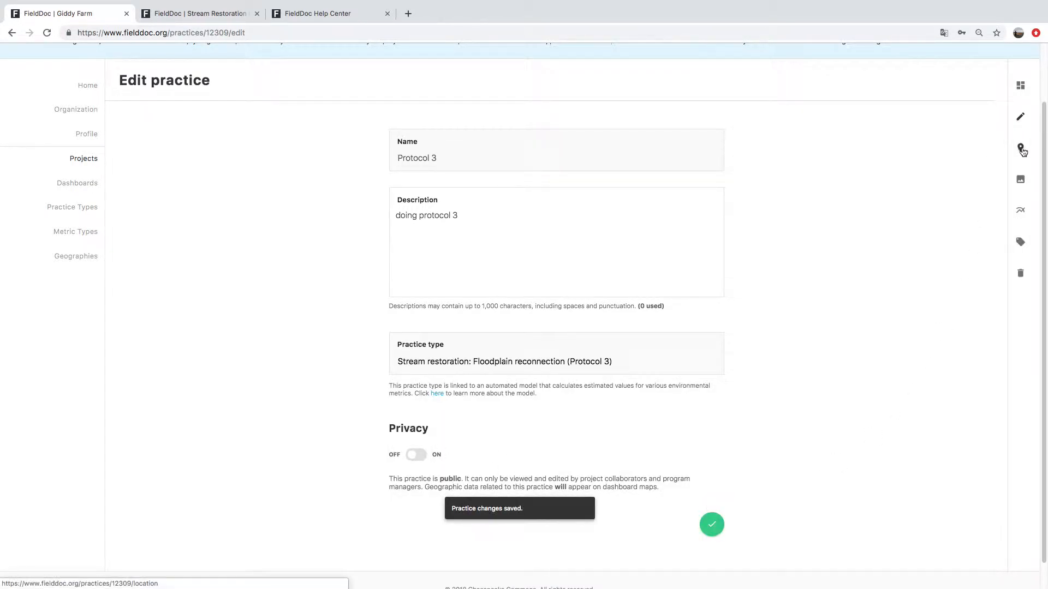
Step: Open the practice's location and draw a four-sided polygon over the field south of the New Cut Rd junction, northeast of the parking lot
left_click(1020, 147)
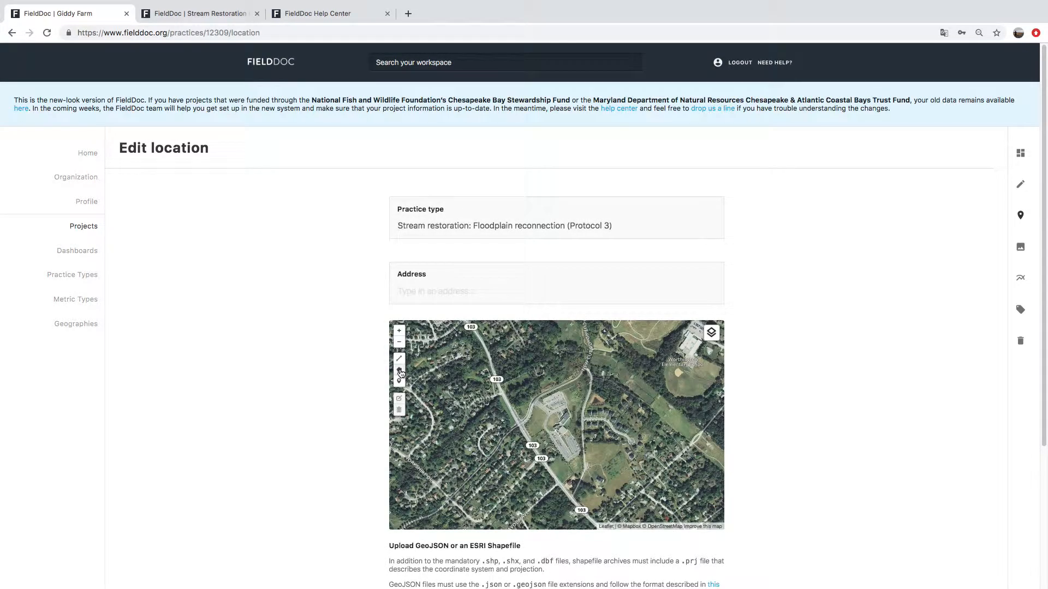
left_click(399, 369)
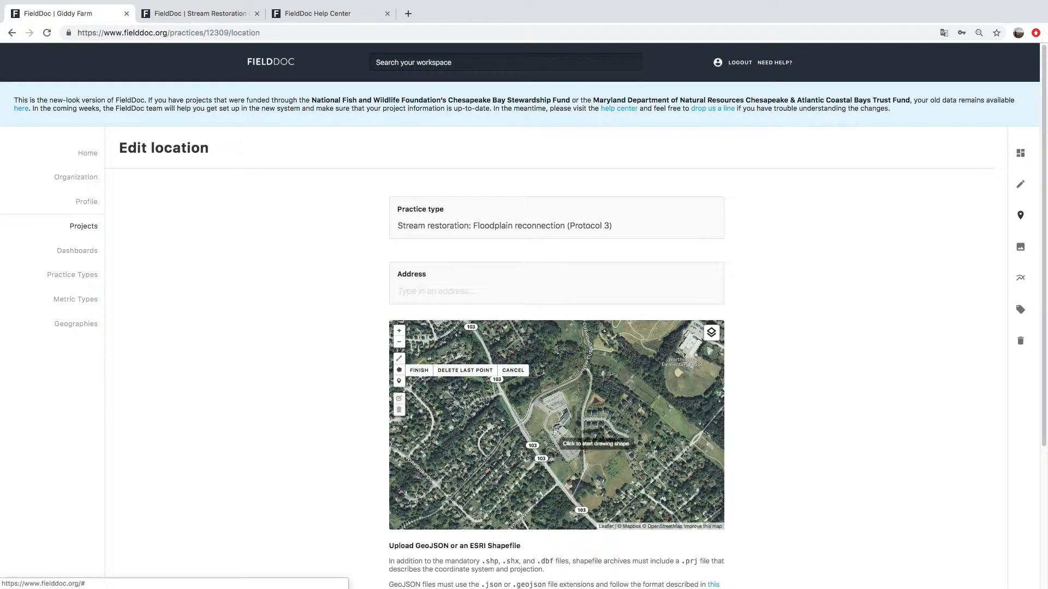
left_click(581, 373)
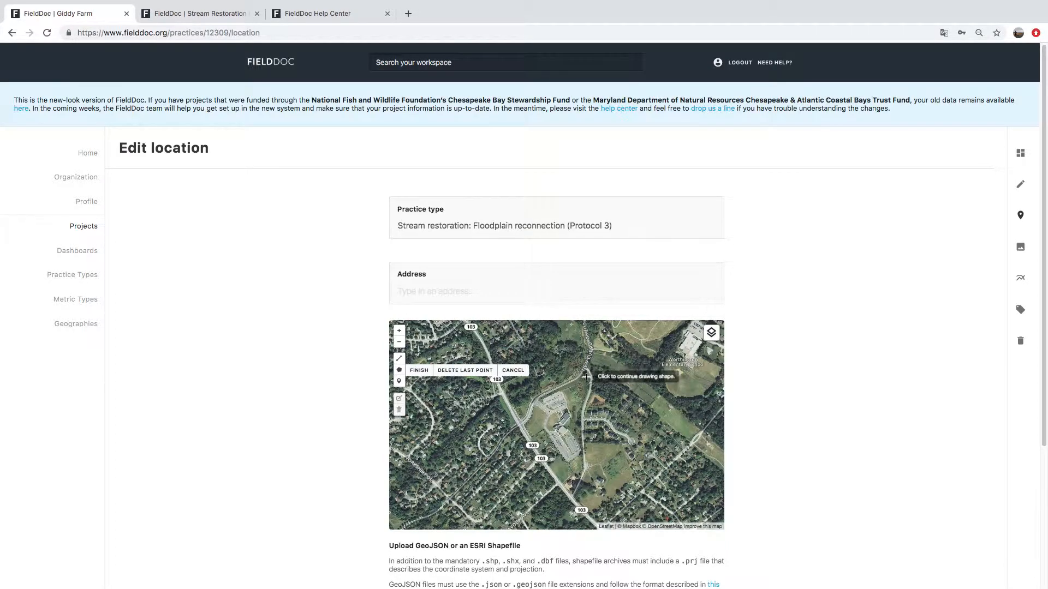
left_click(589, 392)
scroll(589, 391, "up", 3)
left_click(548, 517)
left_click(481, 447)
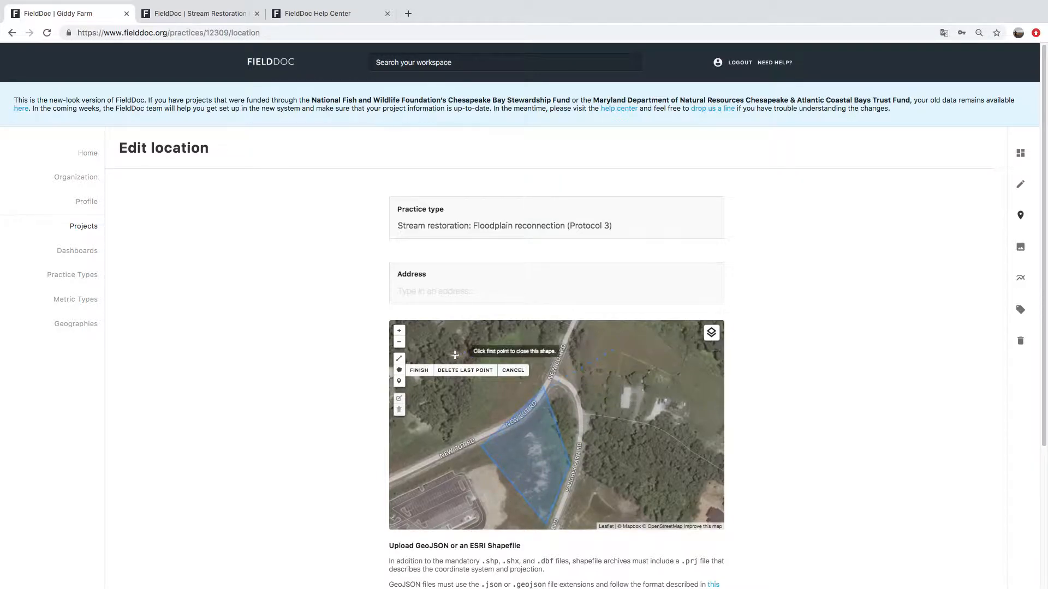
left_click(419, 370)
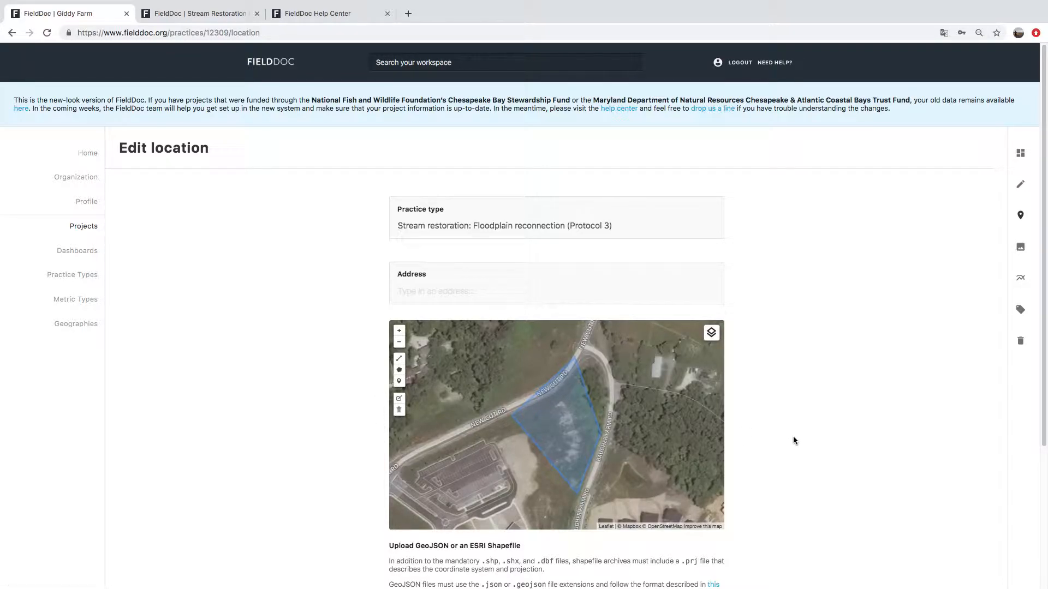
Step: Save the Protocol 3 practice's location and open its targets
scroll(794, 437, "down", 2)
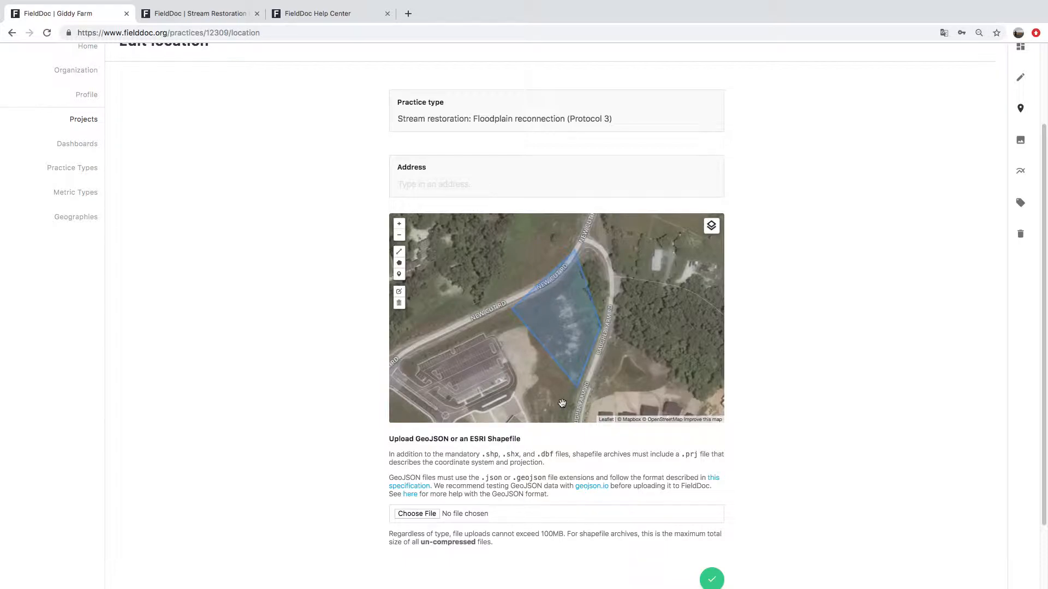
scroll(824, 462, "down", 2)
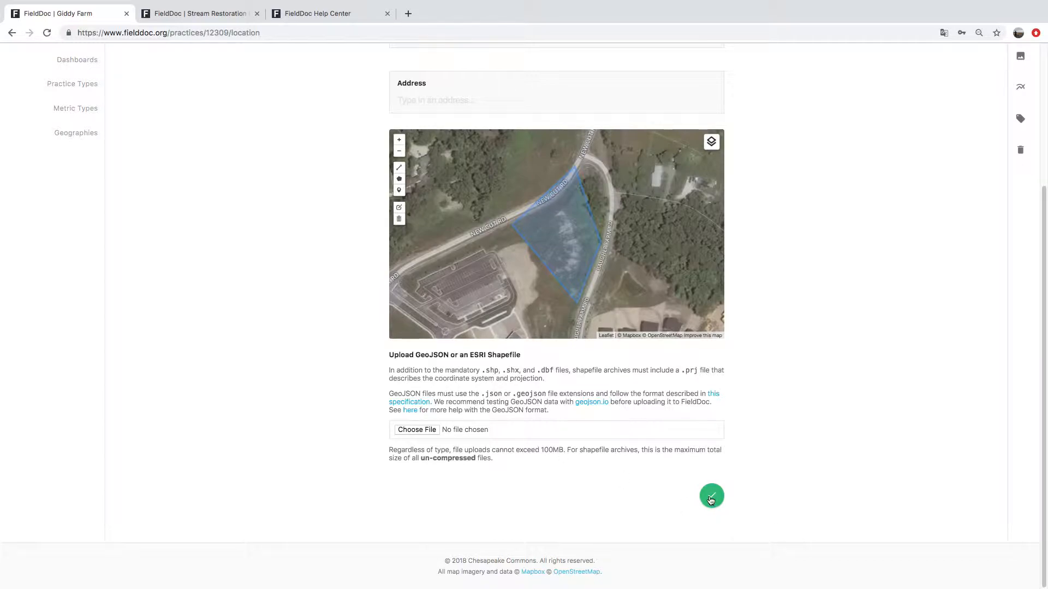
left_click(712, 500)
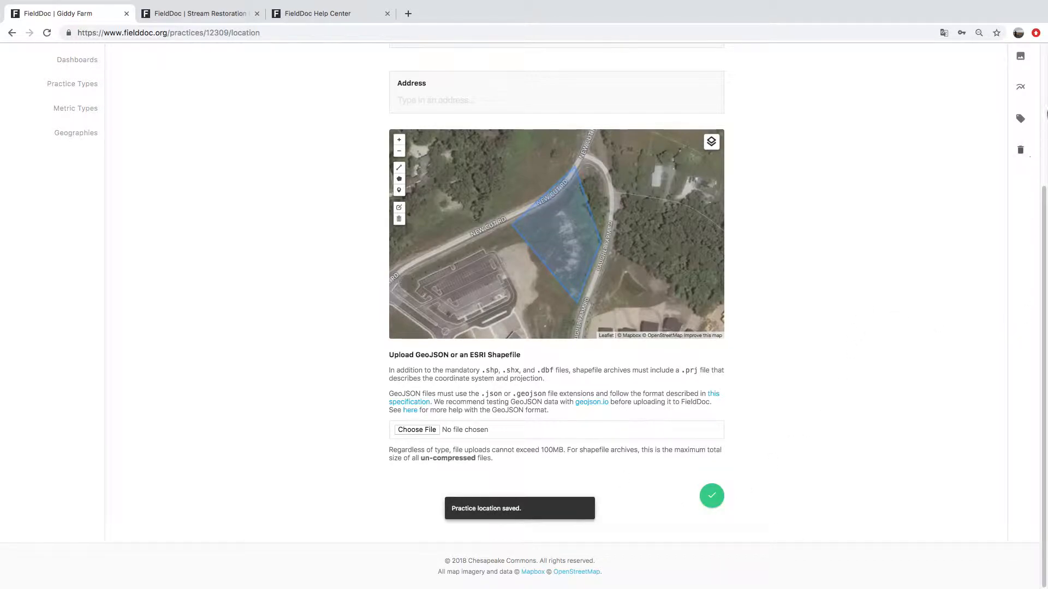
left_click(1021, 93)
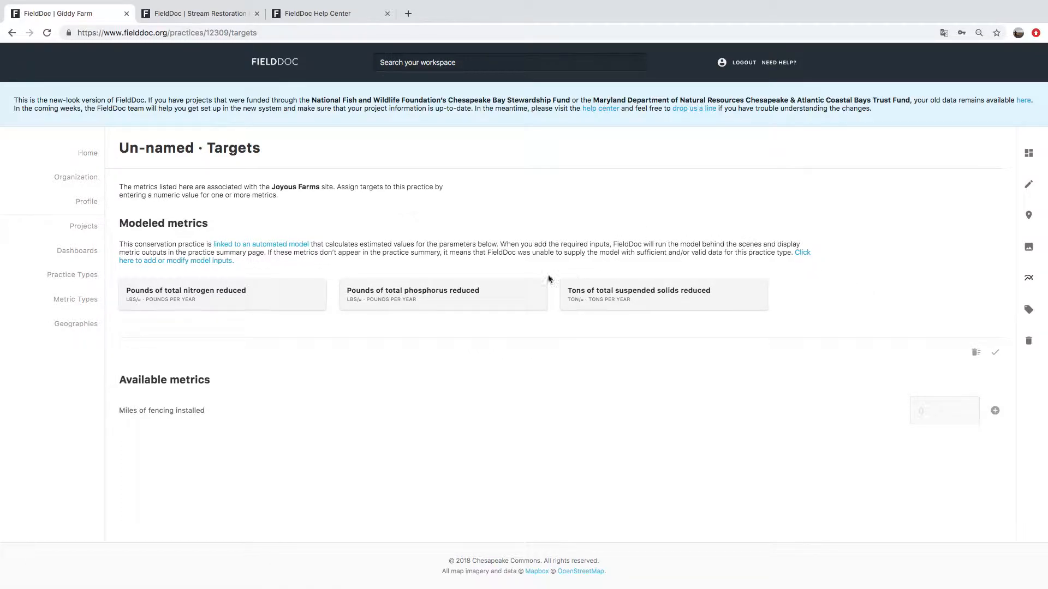
Step: Open the Protocol 3 practice's model inputs and set the project design completion to greater than 90% designed
left_click(802, 256)
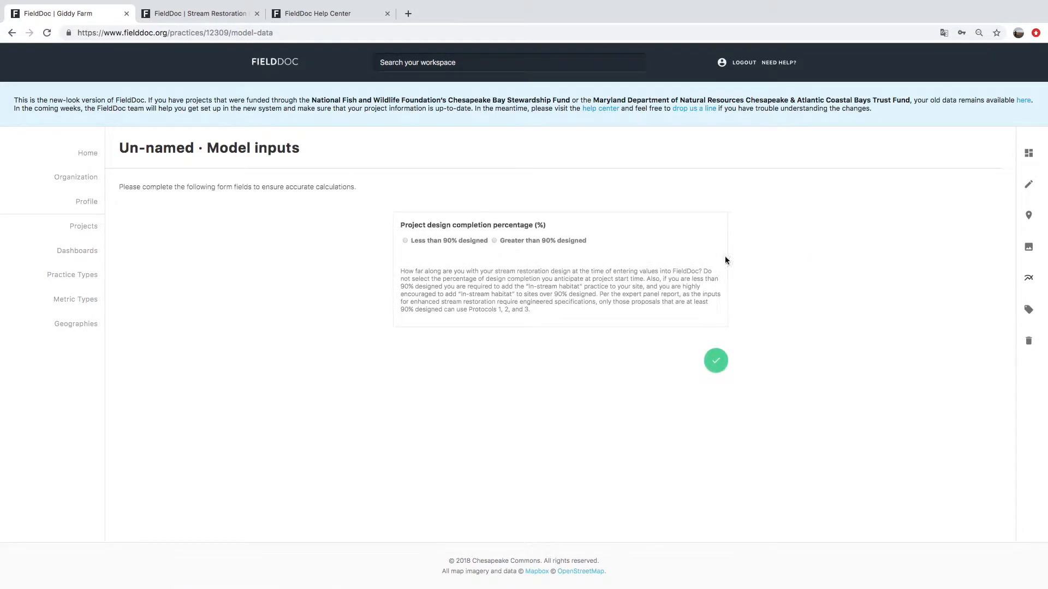
left_click(493, 241)
scroll(818, 431, "down", 3)
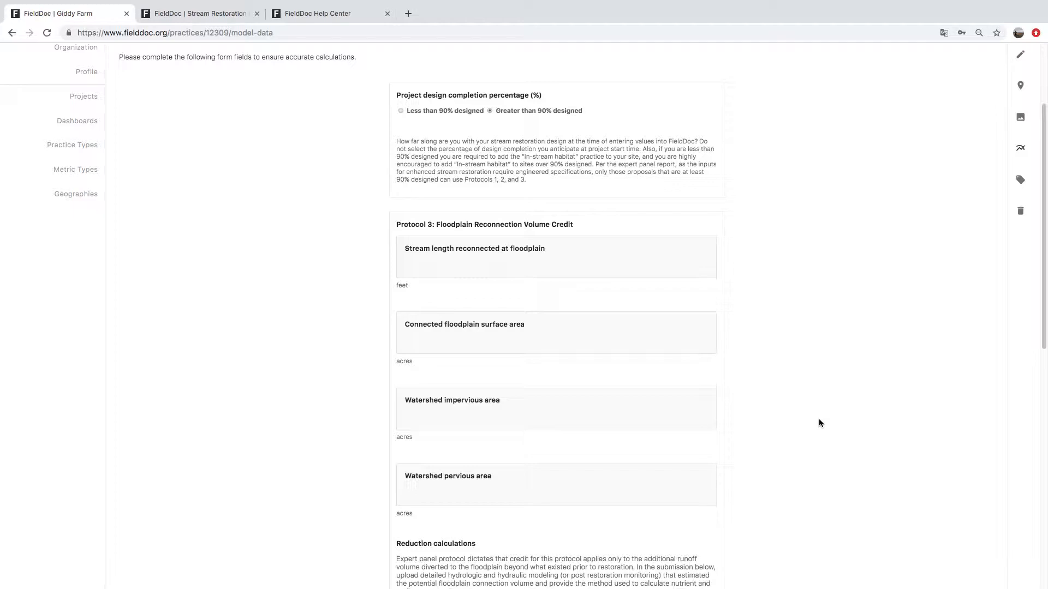
scroll(819, 419, "down", 1)
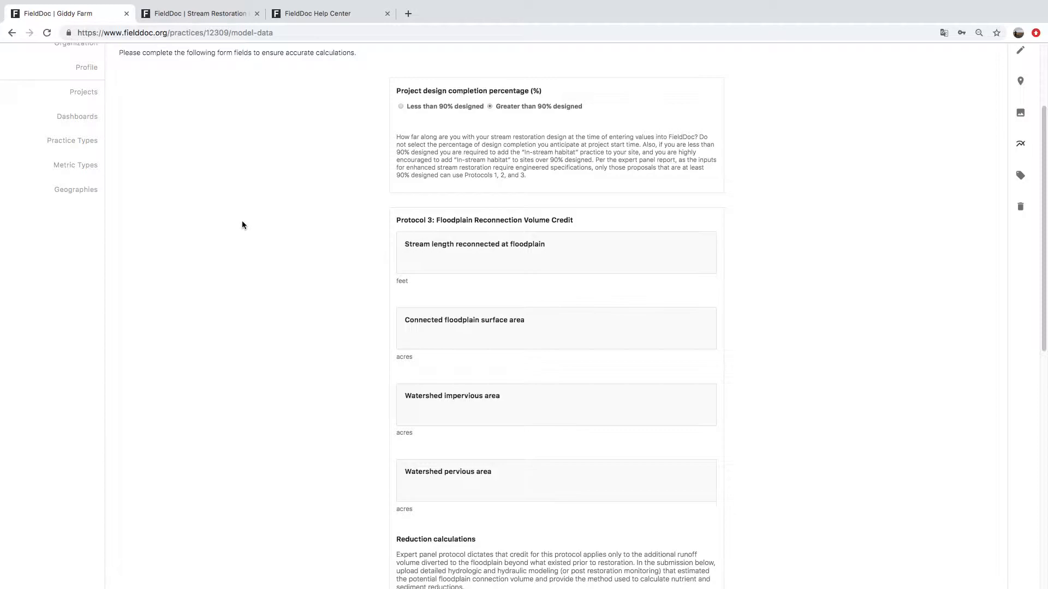
scroll(237, 211, "down", 1)
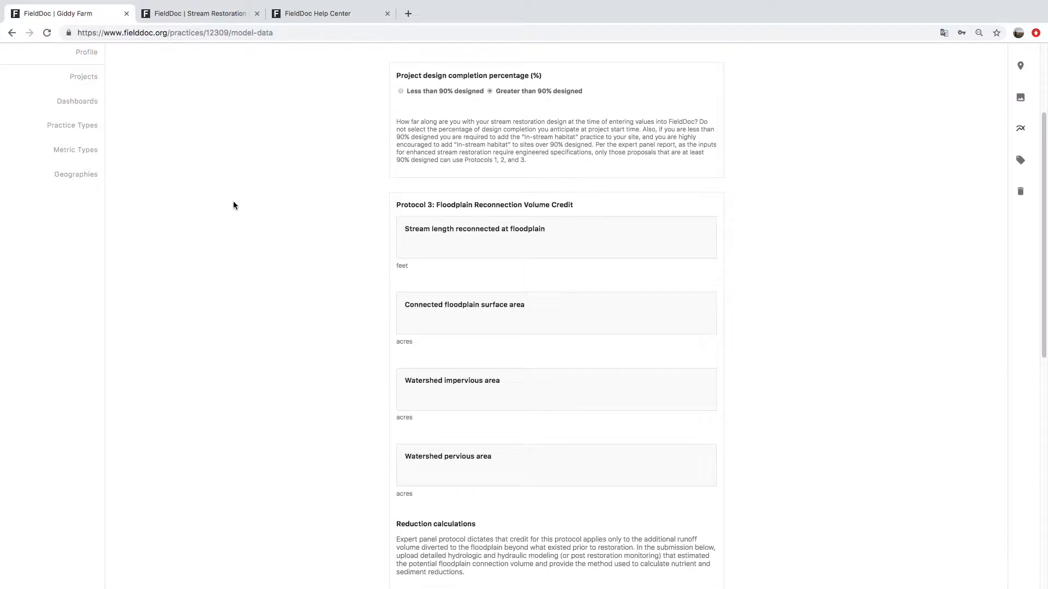
scroll(456, 250, "down", 10)
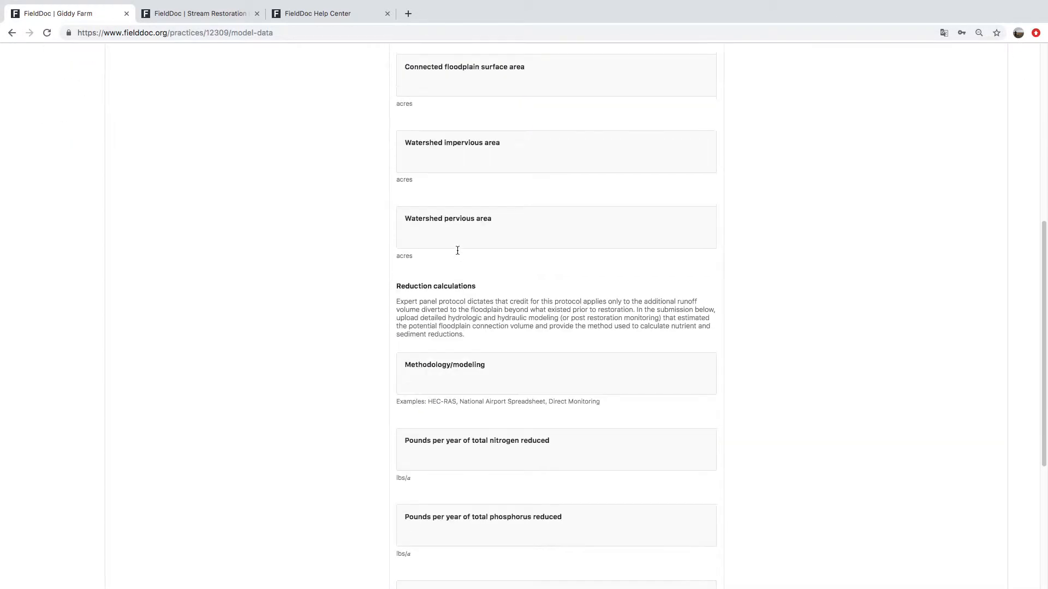
Step: Enter 5 feet for the stream length reconnected at floodplain and 4.0000000004 acres for the connected floodplain surface area
scroll(448, 246, "up", 15)
left_click(470, 389)
type("5")
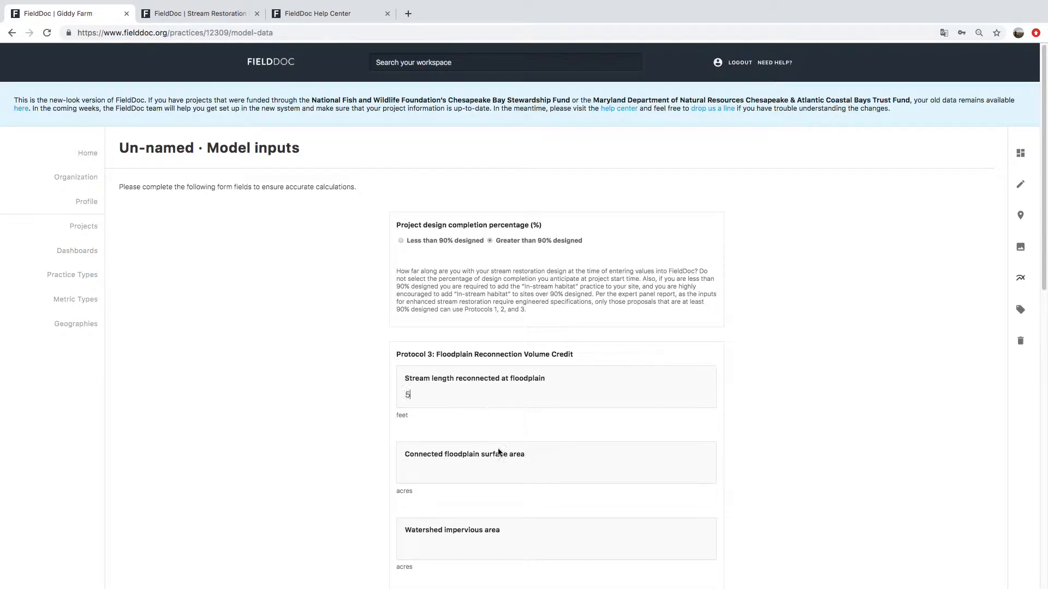
type("4")
scroll(491, 464, "down", 4)
Step: Set the watershed impervious area to 5 acres and the watershed pervious area to 10 acres
left_click(435, 351)
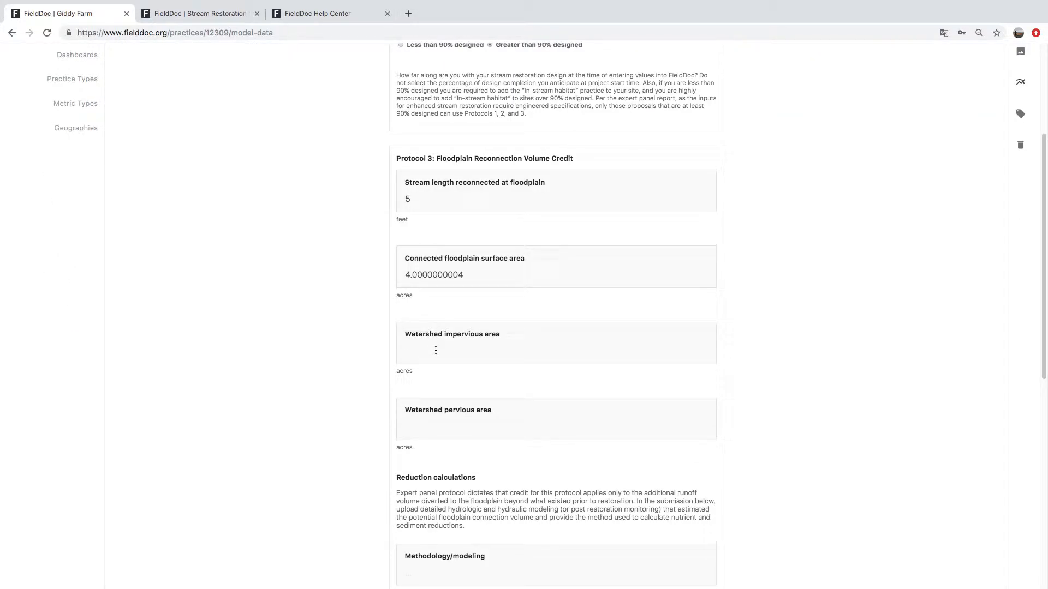
type("20")
left_click(421, 429)
double_click(414, 351)
type("5")
type("10")
Step: Enter "National Airpot Spreadsheet" as the methodology/modeling for the reduction calculations
scroll(350, 324, "down", 8)
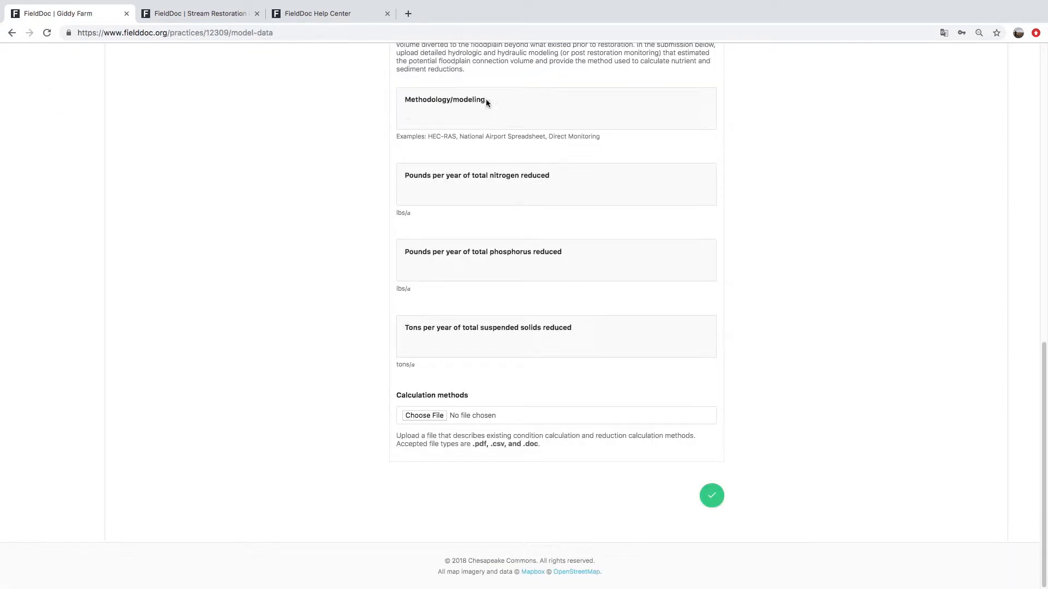
type("National ")
type("Airpot S")
type("preadsheet")
Step: Enter yearly reductions of 20 pounds total nitrogen, 100 pounds total phosphorus and 20 tons total suspended solids
type("20")
key("Tab")
type("100")
key("Tab")
type("20")
key("Tab")
Step: Upload the FieldDocUsers CSV file from the Desktop as the calculation methods document and save the model inputs
left_click(436, 416)
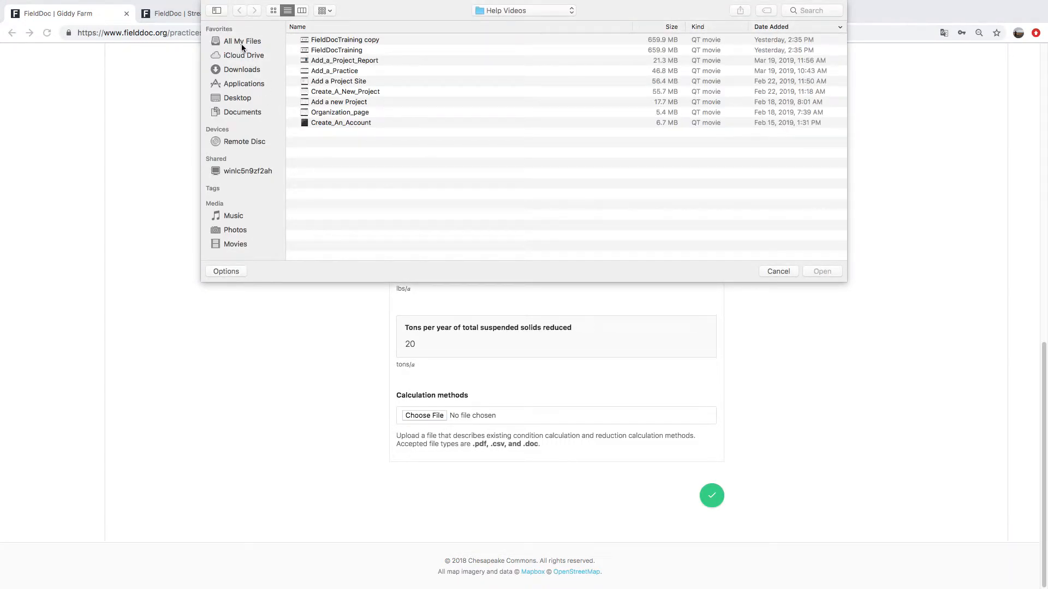
left_click(238, 98)
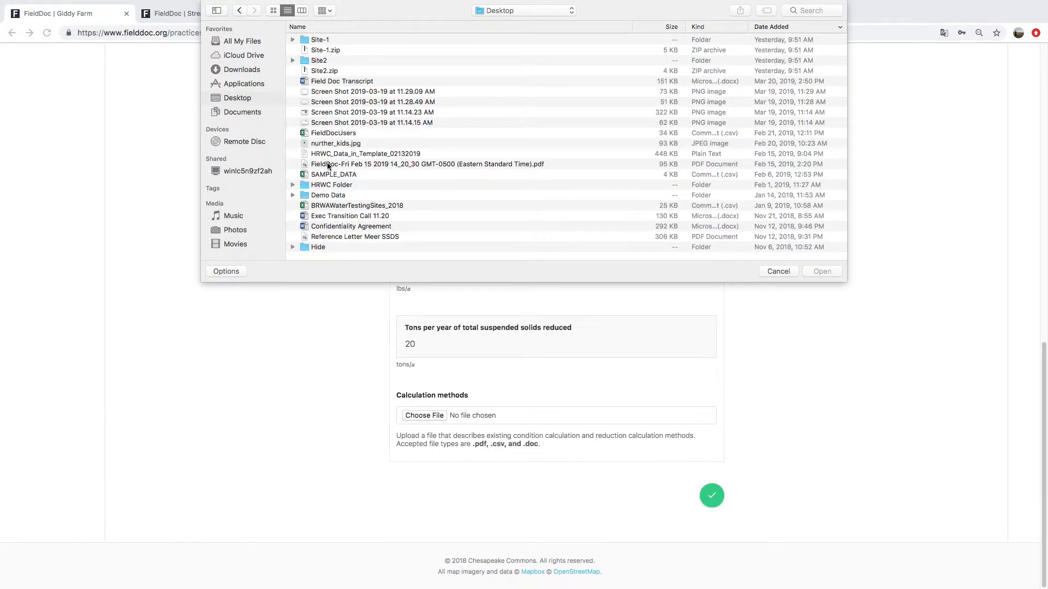
left_click(331, 134)
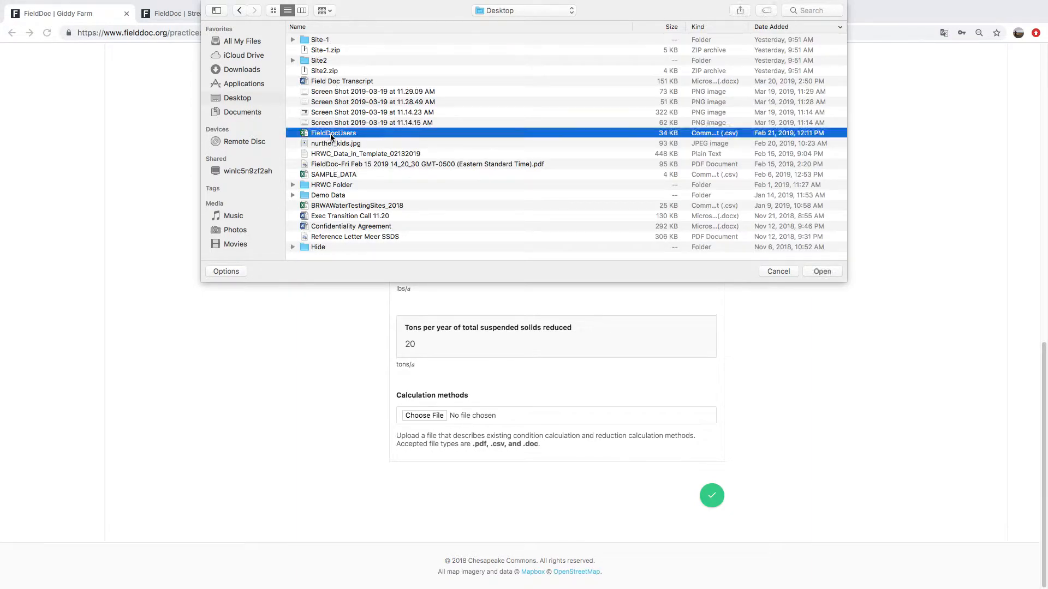
left_click(823, 272)
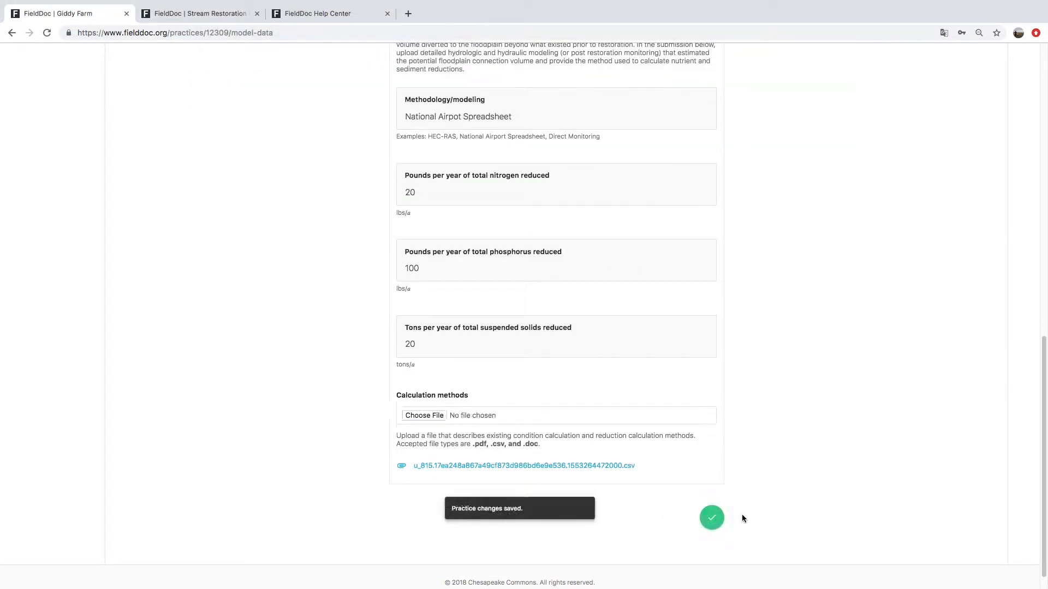
left_click(712, 517)
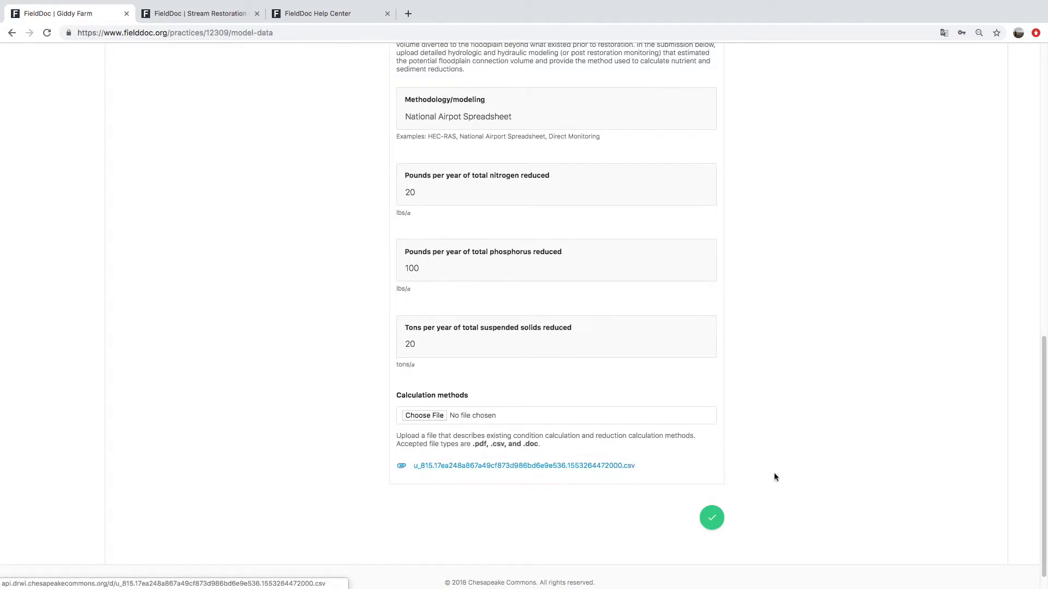
Step: Open the Protocol 3 practice's targets to check its active load reduction targets
scroll(787, 453, "down", 1)
scroll(787, 452, "up", 13)
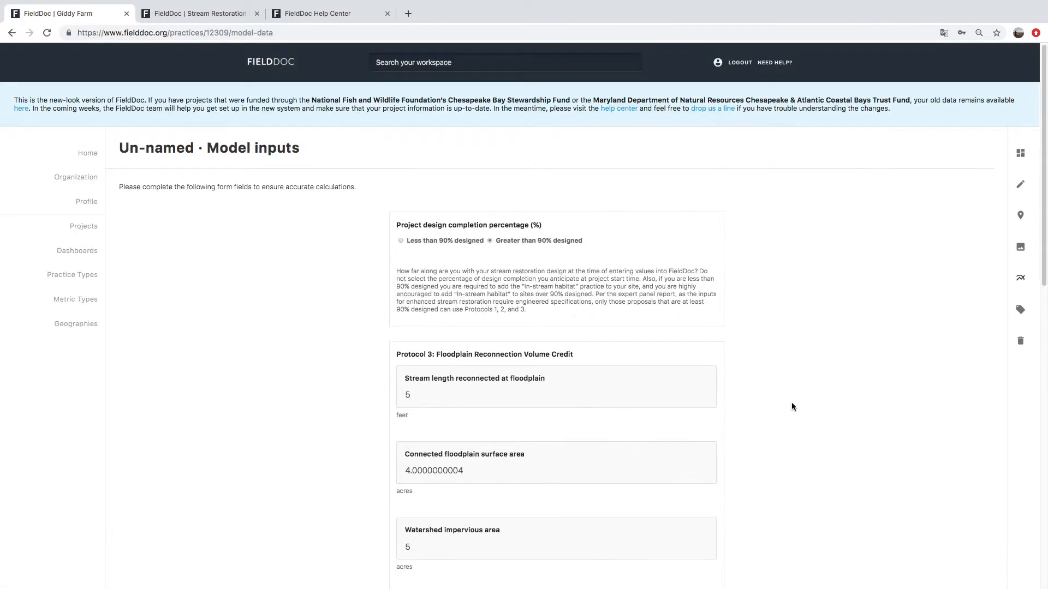
left_click(1021, 280)
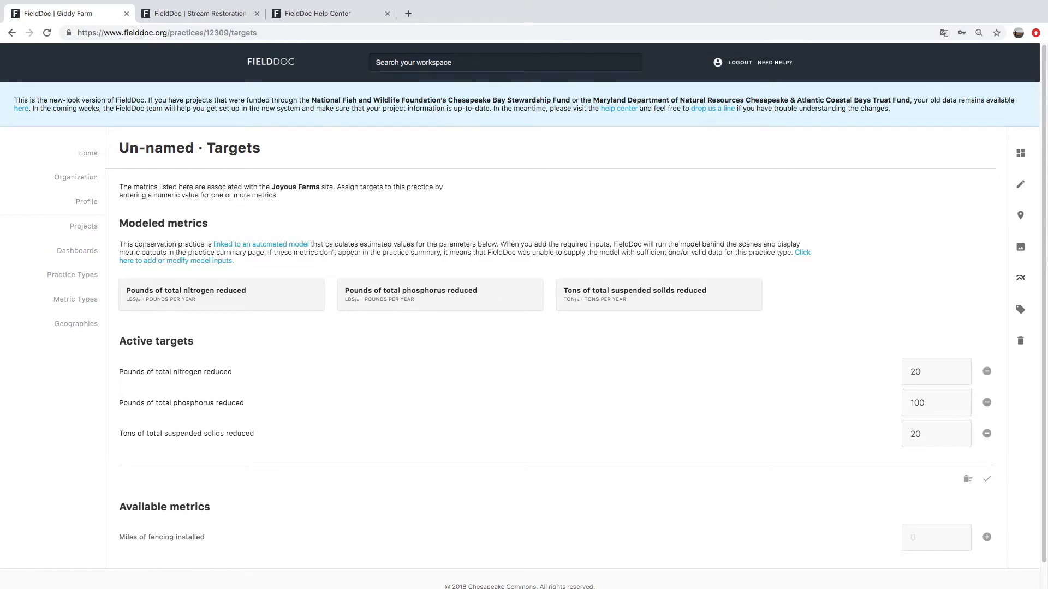
Step: Review the Protocol 3 practice's summary and load reduction metrics, and open its parent project, #1234 Happy Farm BMPS
left_click(1021, 153)
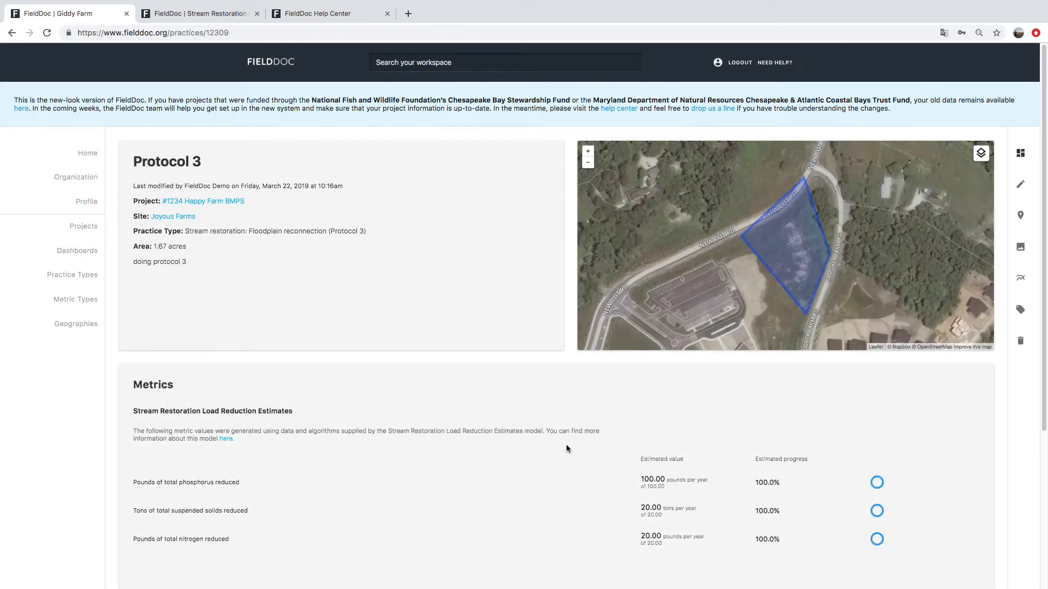
scroll(567, 441, "down", 4)
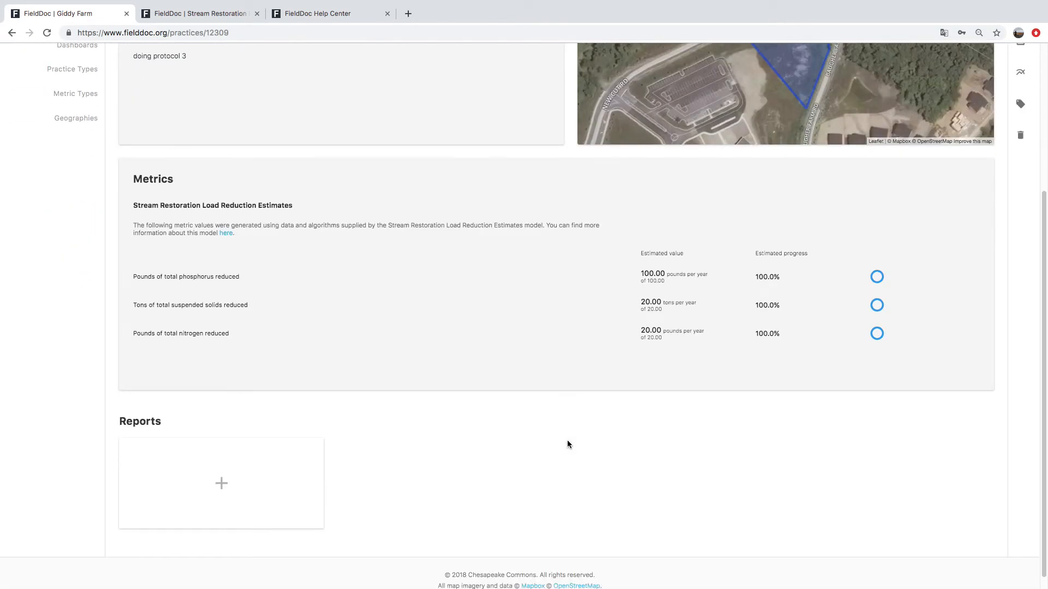
scroll(475, 464, "up", 4)
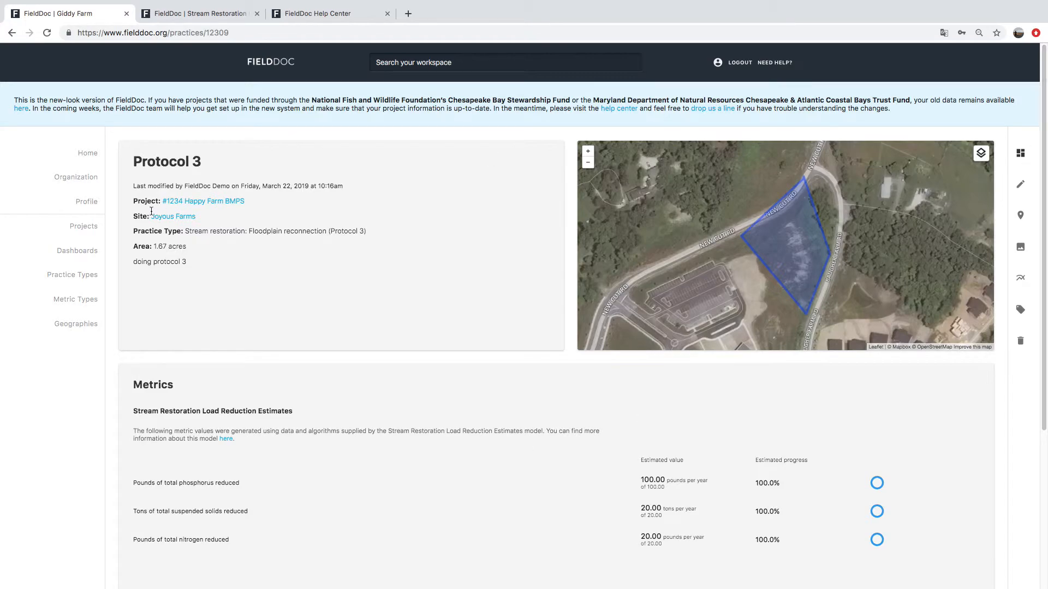
left_click(215, 201)
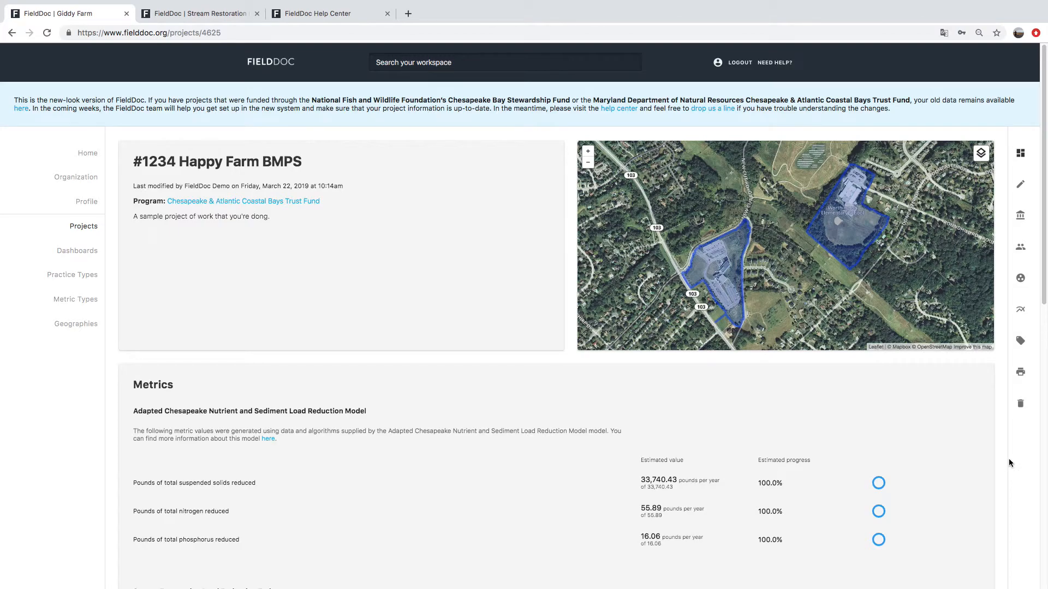
Step: Open the FieldDoc Help Center and bring up the article search in its support messenger
left_click(774, 65)
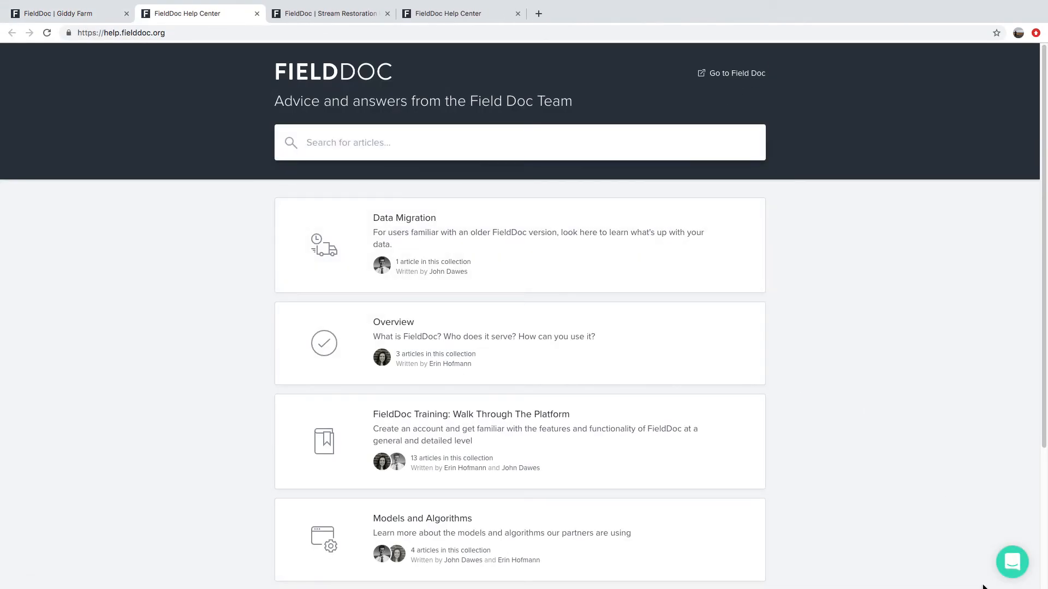
left_click(1016, 570)
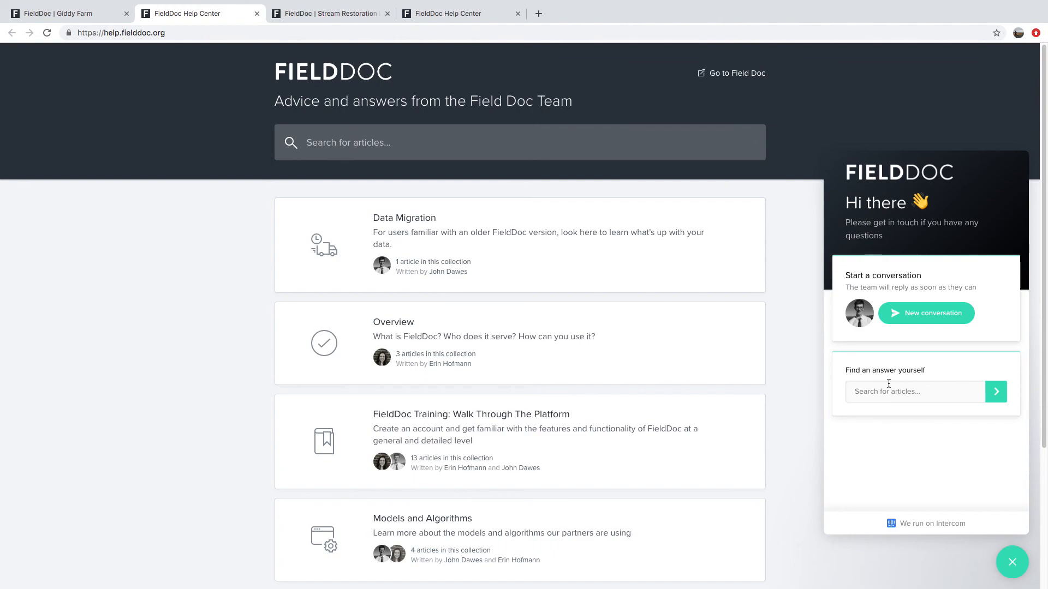
left_click(896, 394)
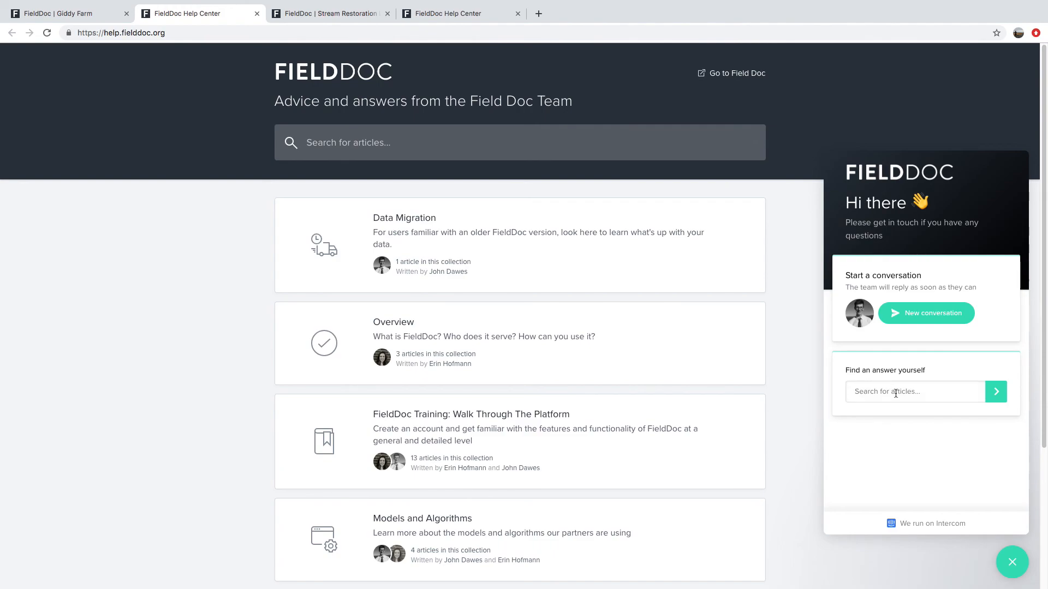